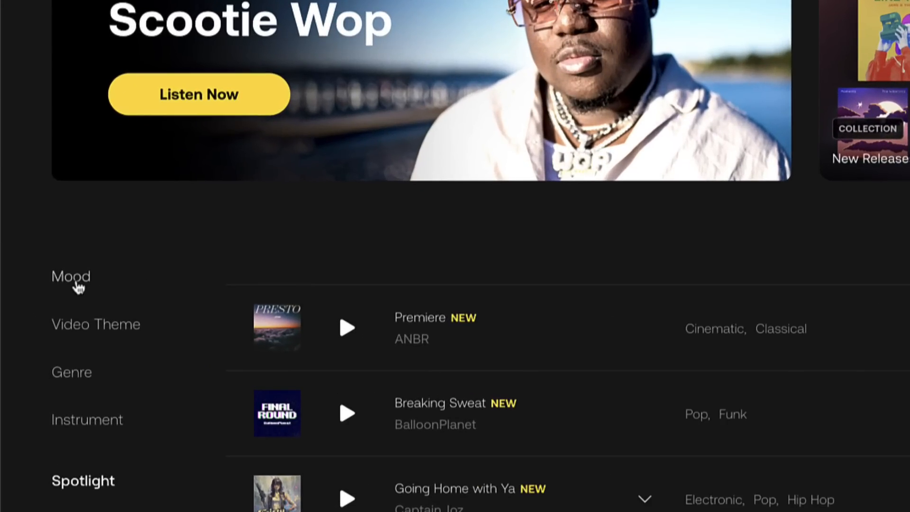
Filter the music catalogue by the mood Uplifting, the genre Rock and the video theme Education.
left_click(38, 321)
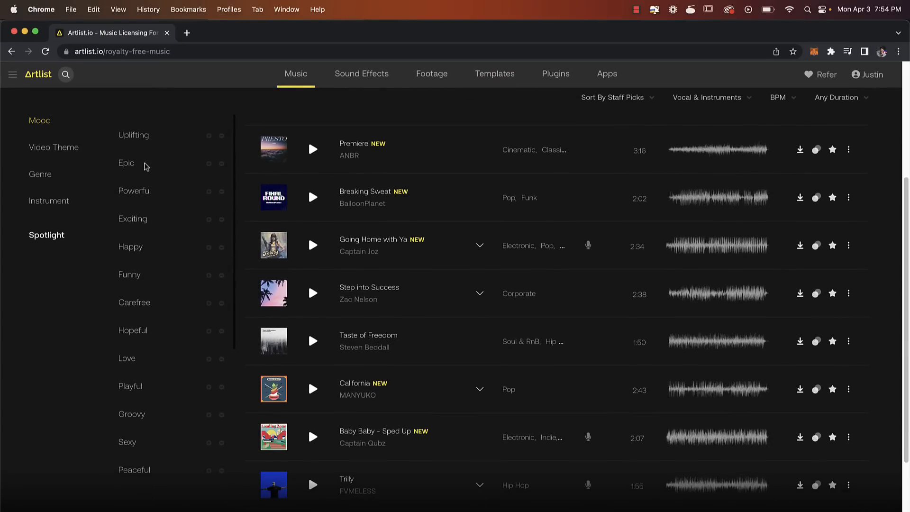
left_click(177, 180)
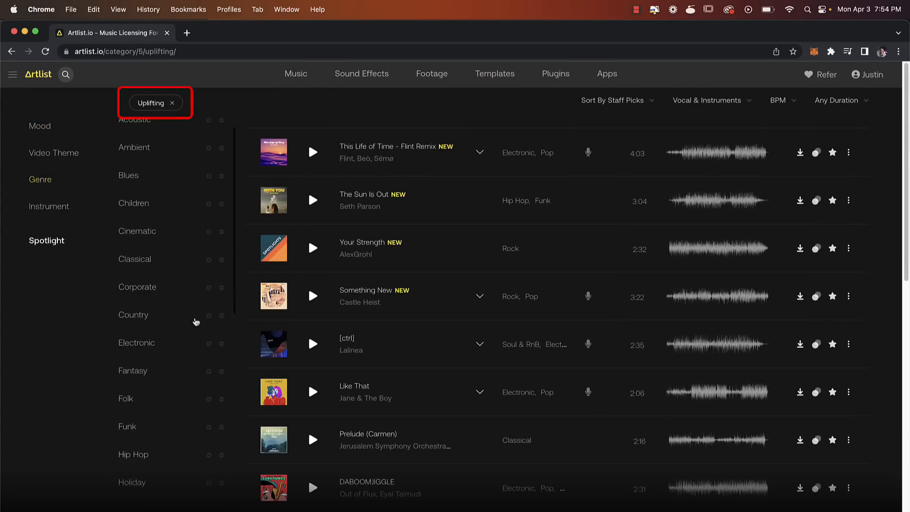
scroll(196, 322, "down", 10)
left_click(126, 360)
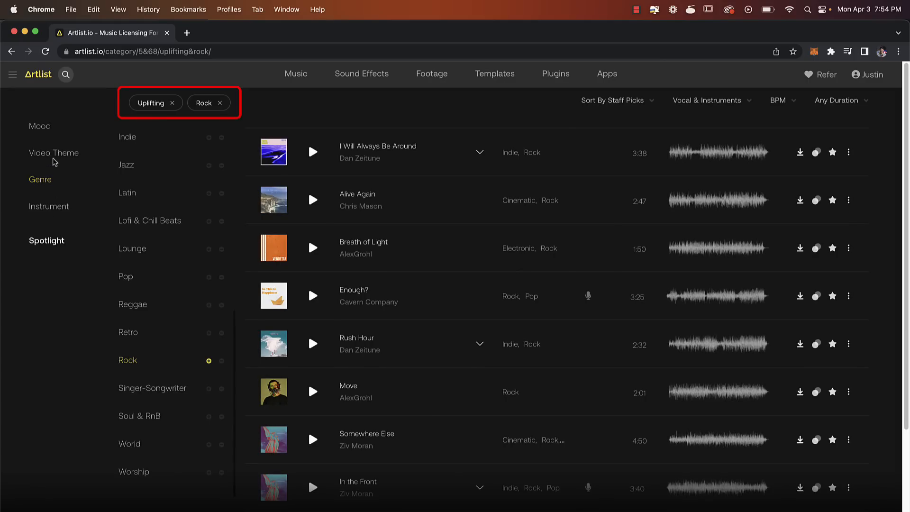
mouse_move(54, 158)
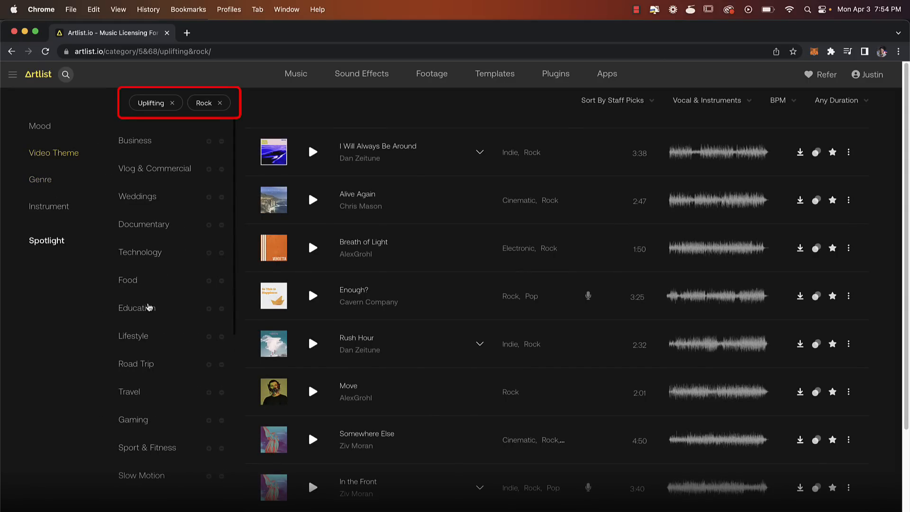
left_click(148, 308)
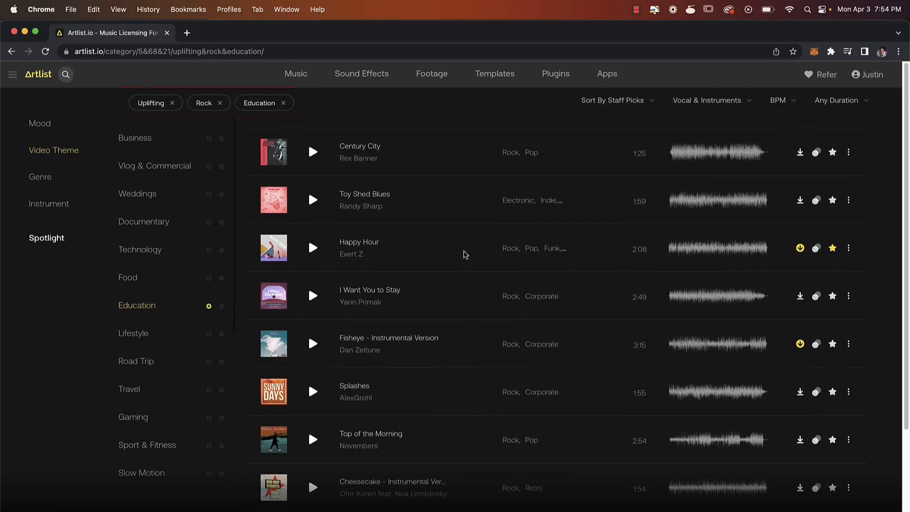
Preview the tracks Century City, Toy Shed Blues and Happy Hour, and view the Music & SFX subscription plans.
left_click(313, 152)
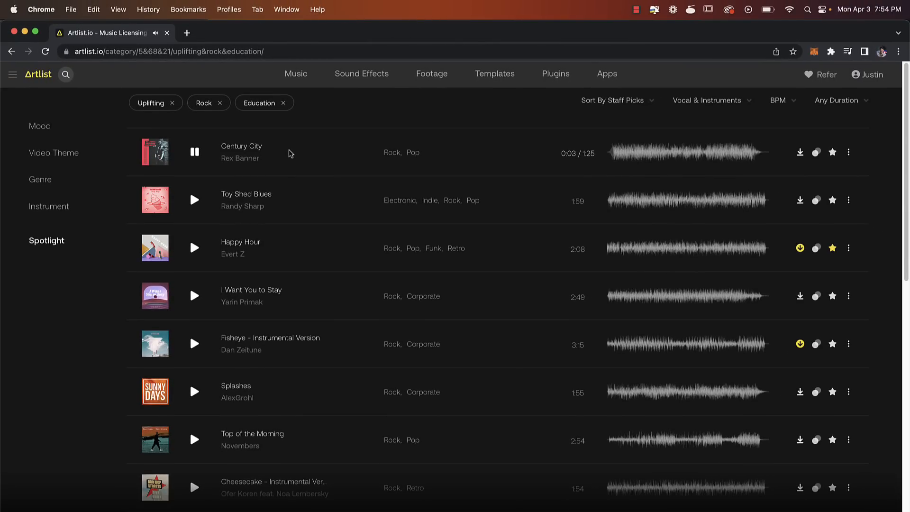
left_click(195, 152)
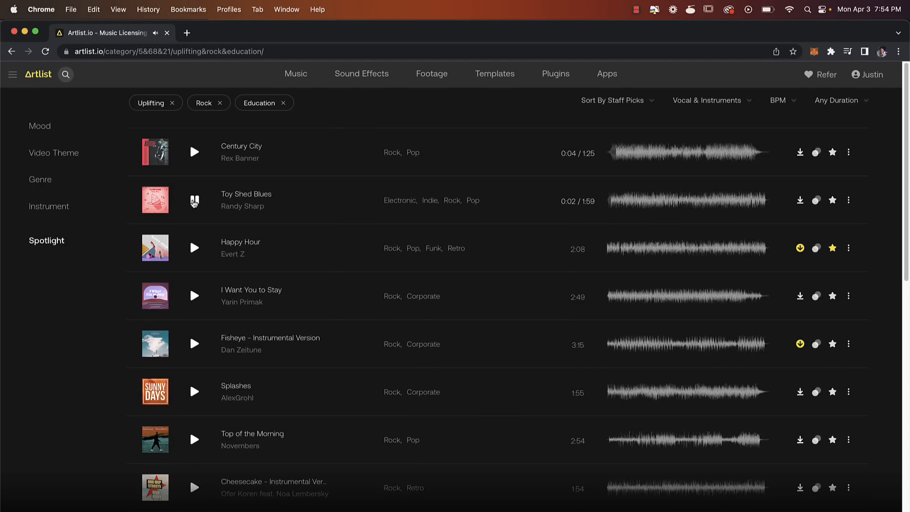
left_click(196, 249)
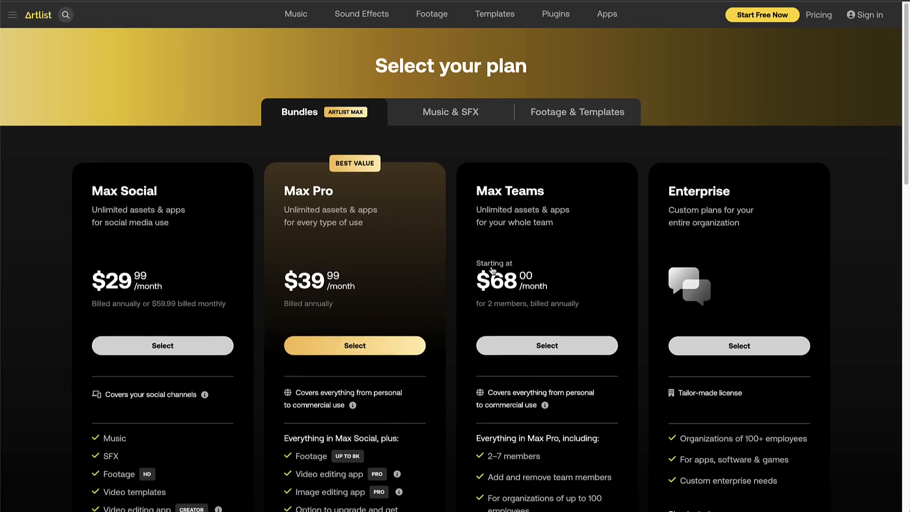
left_click(474, 117)
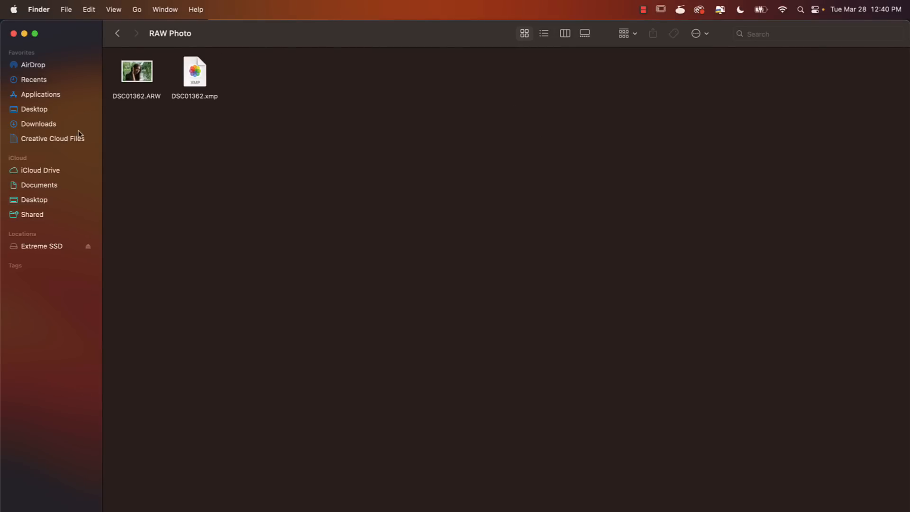
Open the raw file DSC01362.ARW from the RAW Photo folder in Photoshop for Camera Raw editing.
right_click(140, 72)
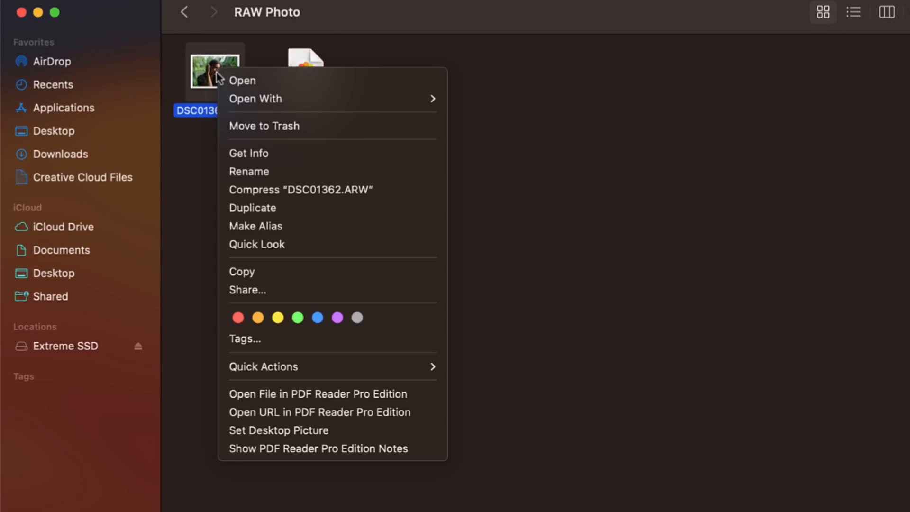
mouse_move(154, 93)
left_click(511, 100)
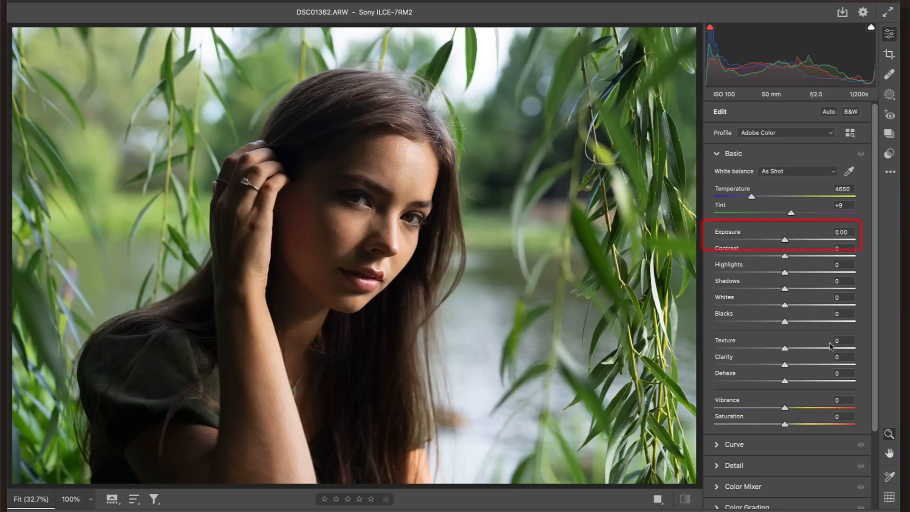
Raise the photo's Exposure to +0.13 and compare it with the unedited original.
left_click_drag(786, 241, 788, 241)
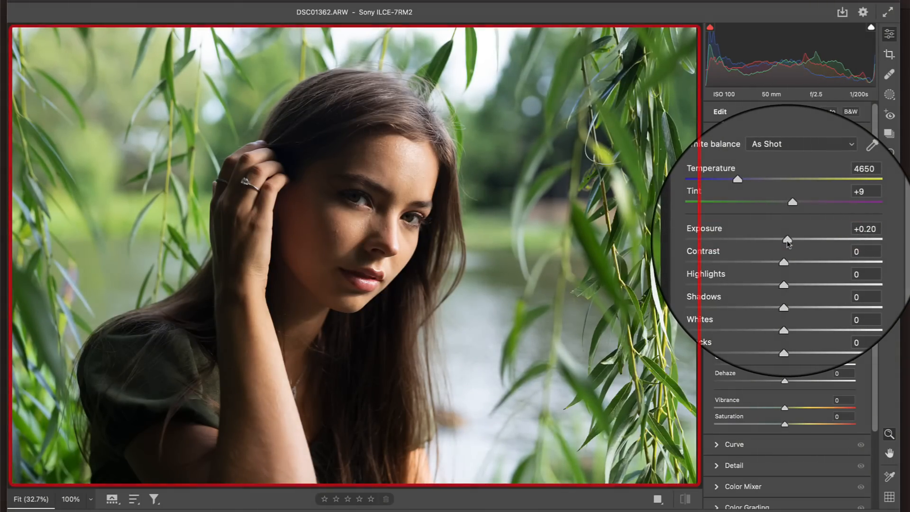
left_click(846, 233)
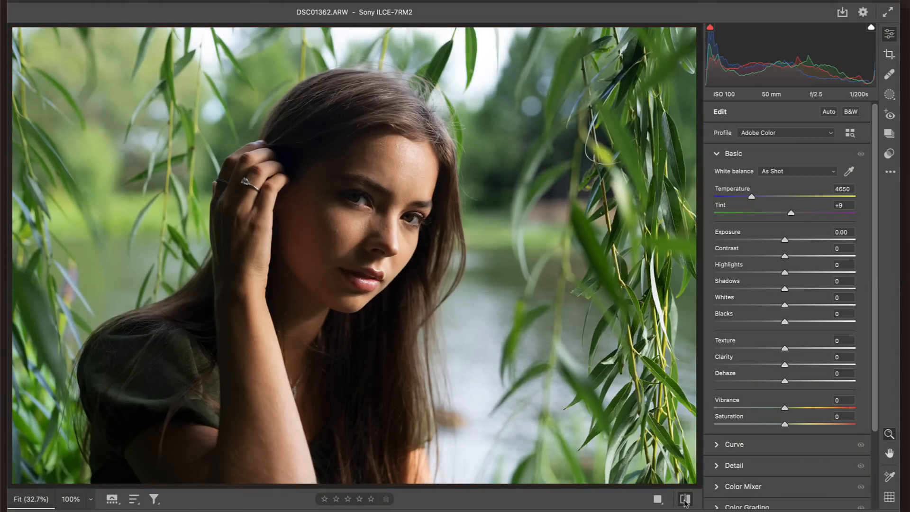
left_click(382, 212)
left_click(369, 248)
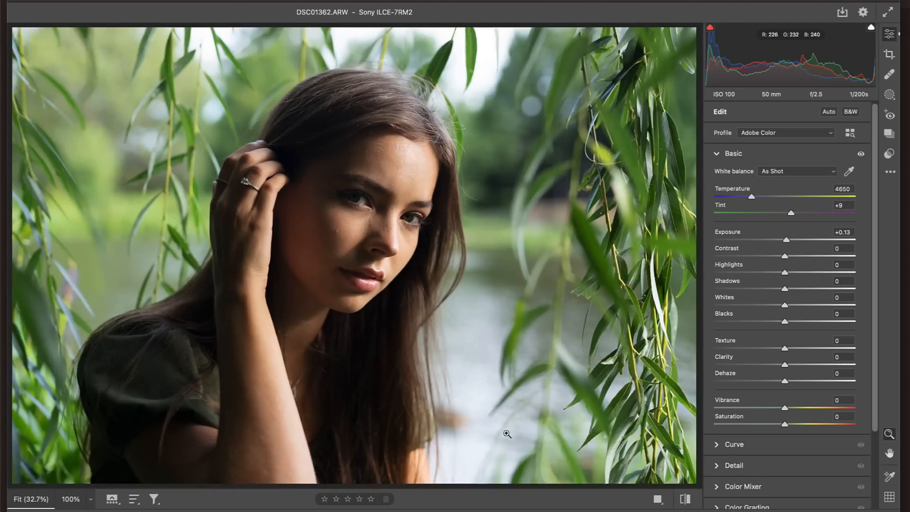
Set Shadows to +92 and Blacks to -34, and compare the face close up before and after.
left_click_drag(794, 292, 845, 295)
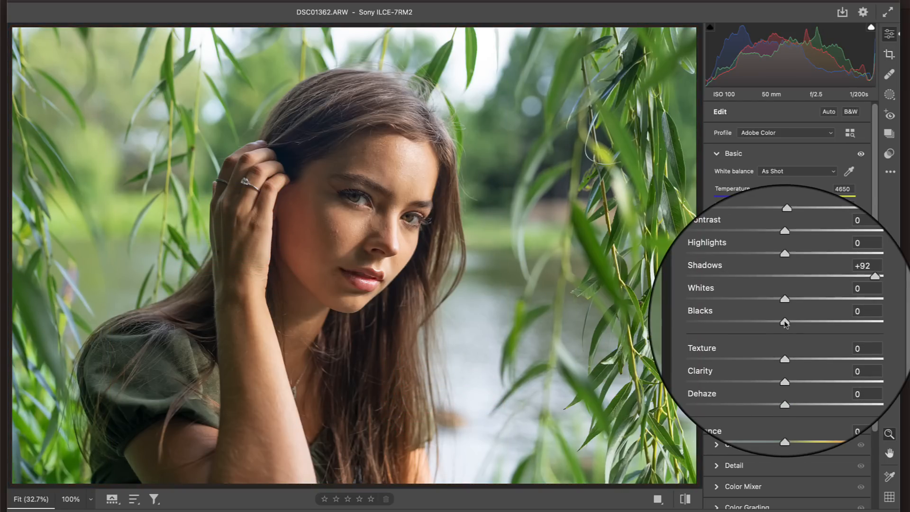
left_click_drag(785, 323, 761, 338)
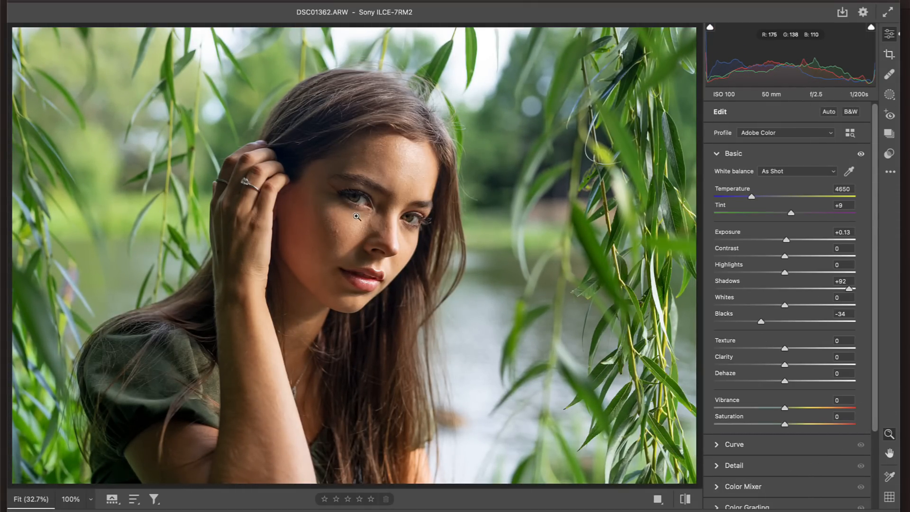
left_click(357, 216)
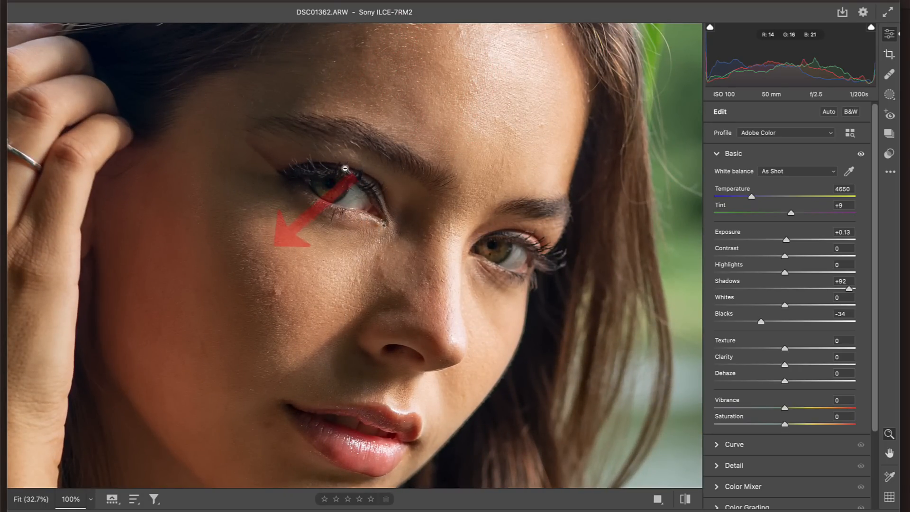
left_click(684, 497)
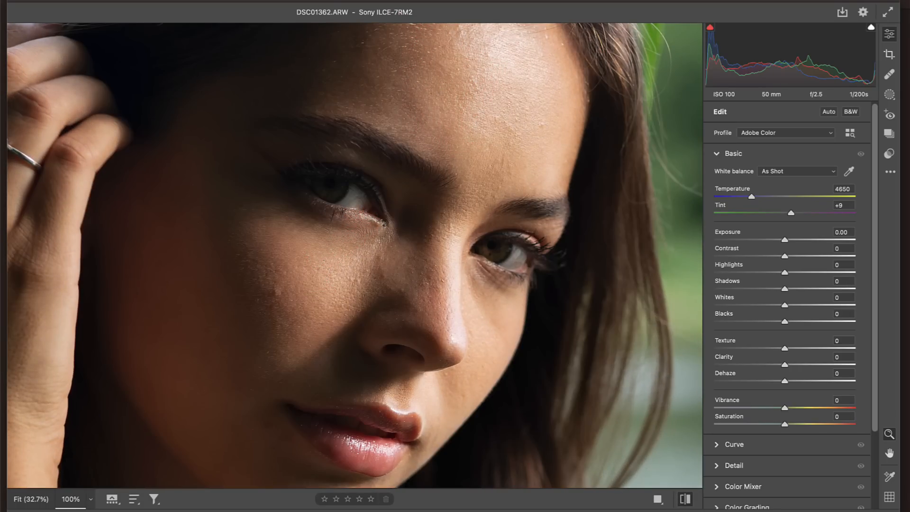
left_click(685, 498)
left_click(390, 295)
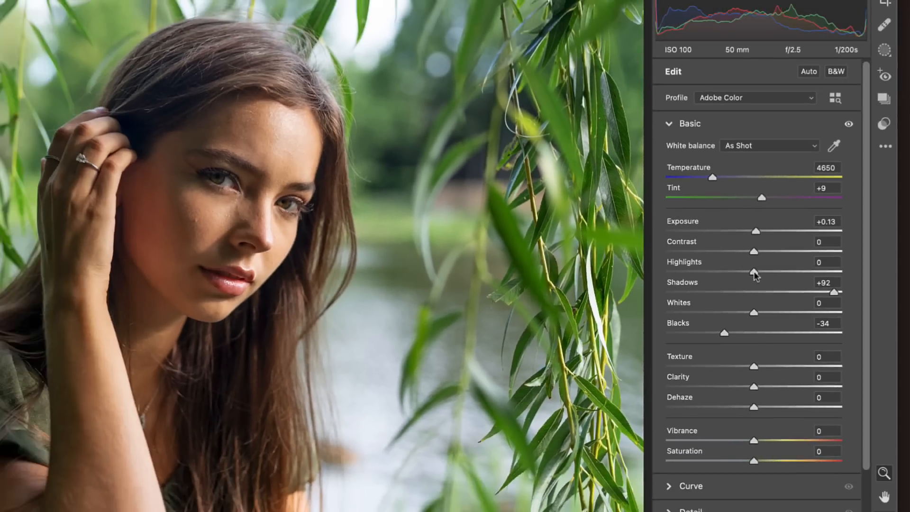
Set the photo's Highlights to -74 and Whites to +7.
left_click_drag(643, 270, 630, 271)
left_click_drag(778, 273, 735, 286)
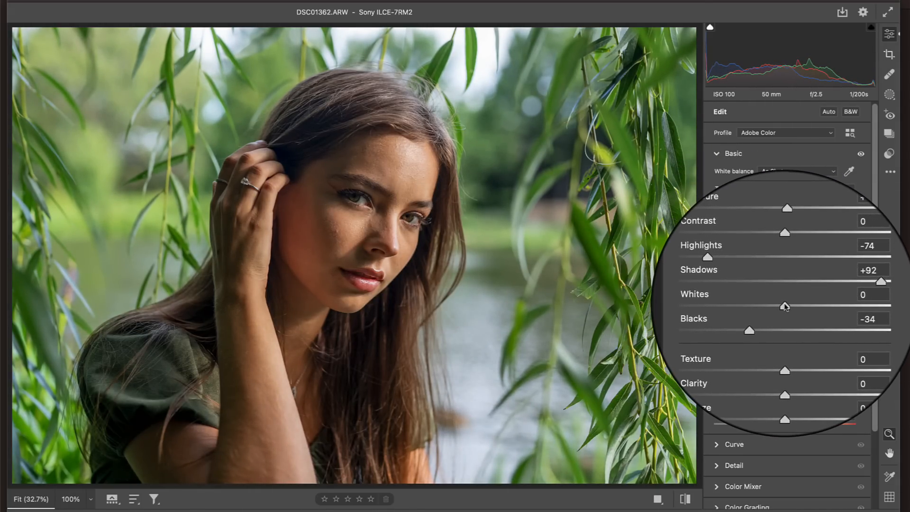
left_click_drag(786, 306, 811, 306)
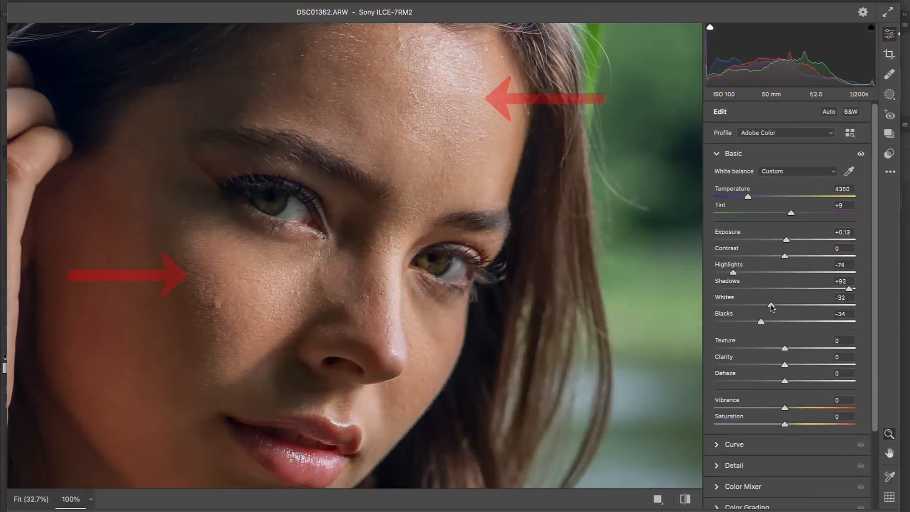
left_click_drag(771, 307, 796, 312)
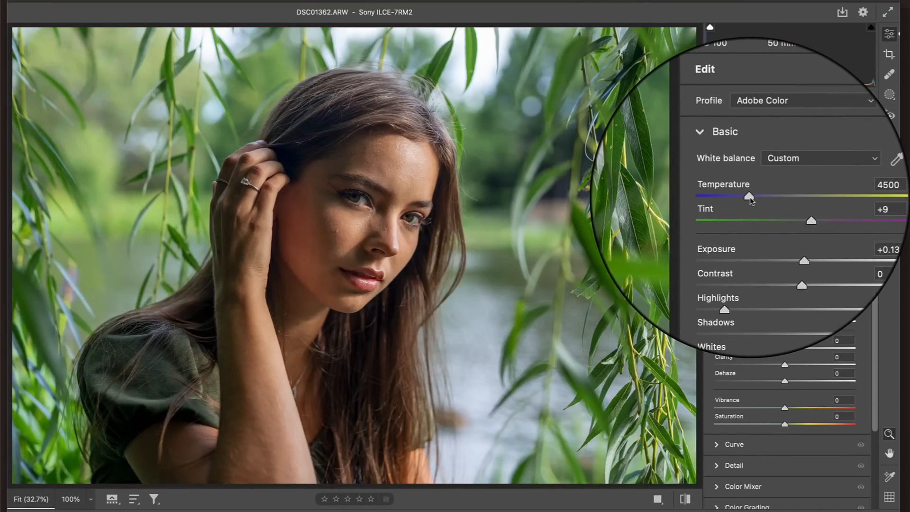
Cool the white balance Temperature to 4350, inspect the skin and compare the photo with its original.
left_click_drag(752, 199, 747, 201)
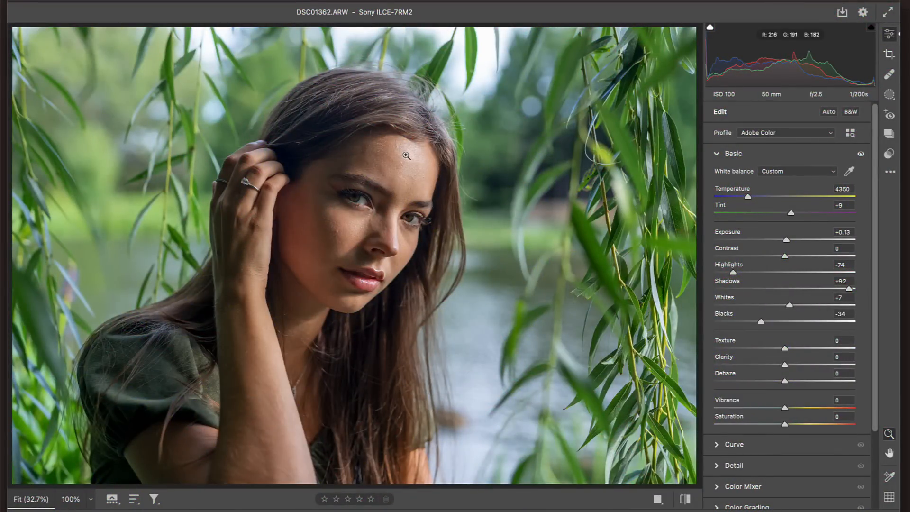
left_click(406, 155)
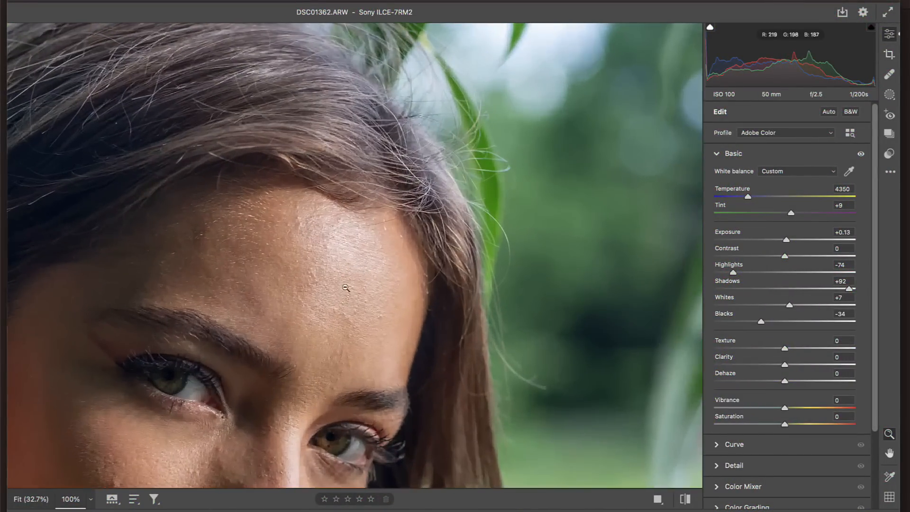
left_click(344, 264)
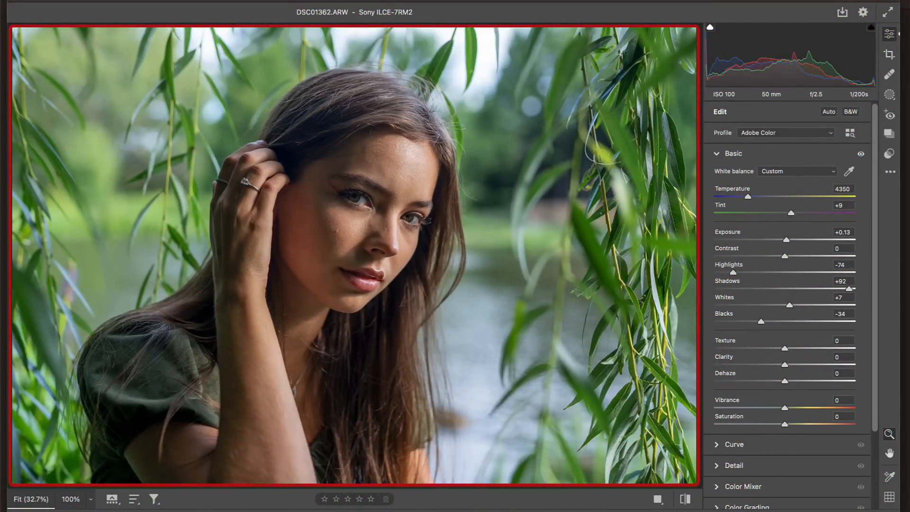
left_click(683, 502)
left_click(683, 502)
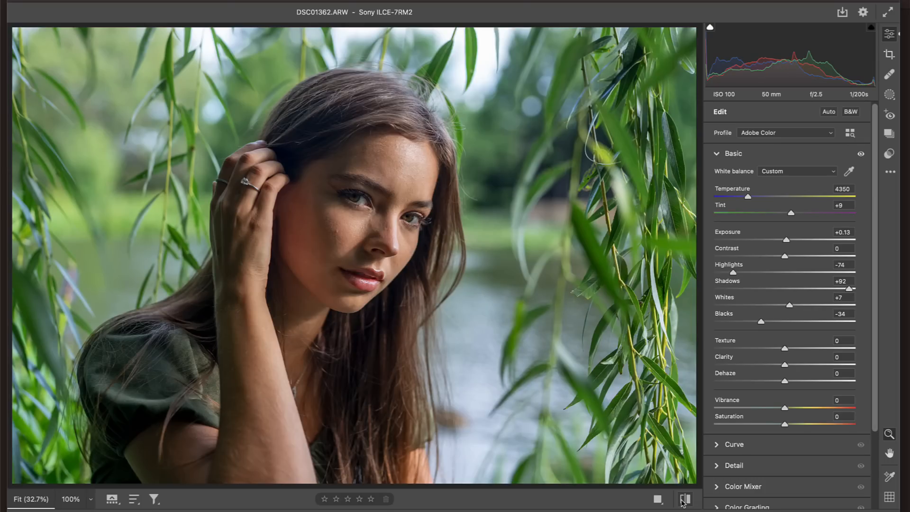
Open the adjusted photo as a Photoshop document and paste the Skin Retouching group above it, accepting the colour profile conversion.
left_click(835, 493)
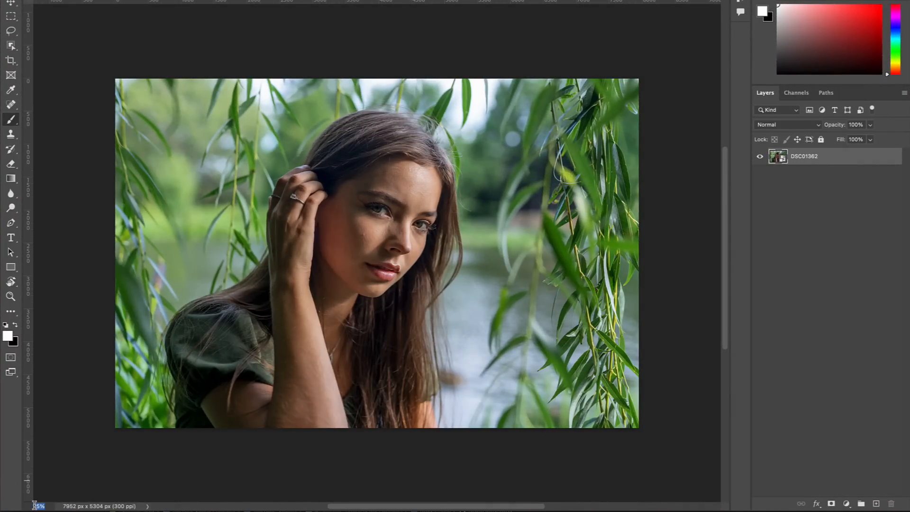
type("35")
key("Return")
key("super+v")
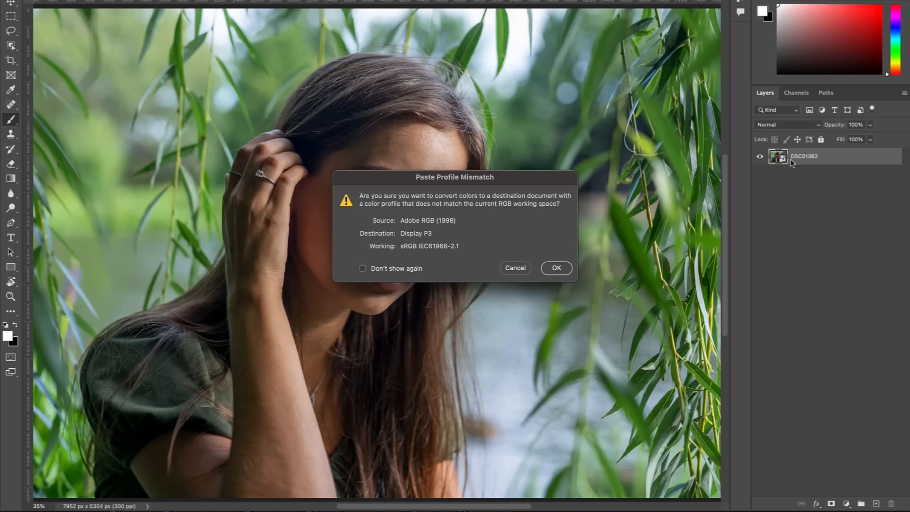
left_click(556, 268)
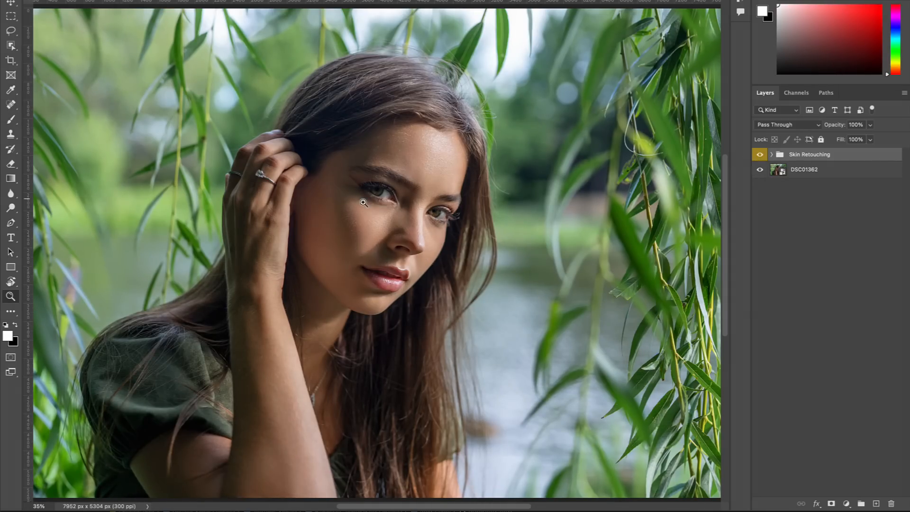
Examine the face up close with the Skin Retouching group hidden and shown.
double_click(390, 199)
left_click(761, 155)
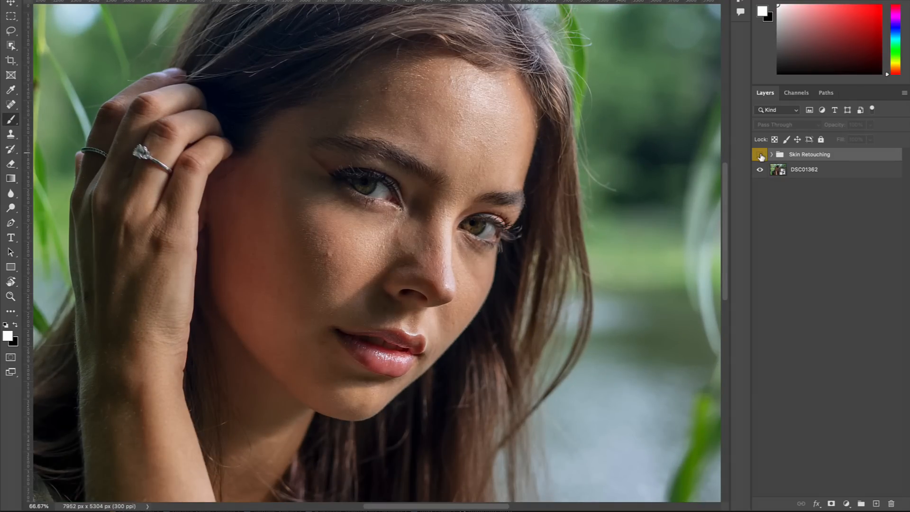
left_click(761, 155)
key("z")
left_click(325, 252, "alt")
key("b")
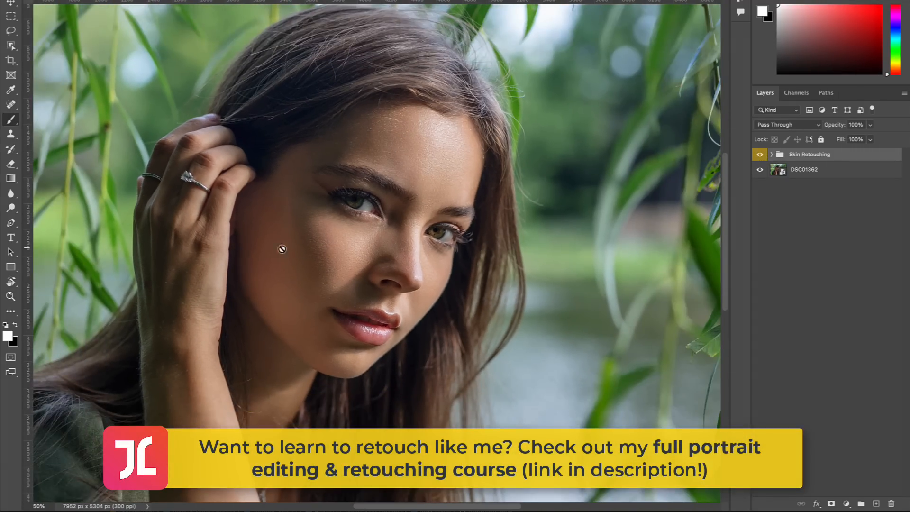
mouse_move(281, 248)
left_mouse_down()
mouse_move(321, 203)
mouse_move(361, 189)
mouse_move(288, 266)
left_mouse_up()
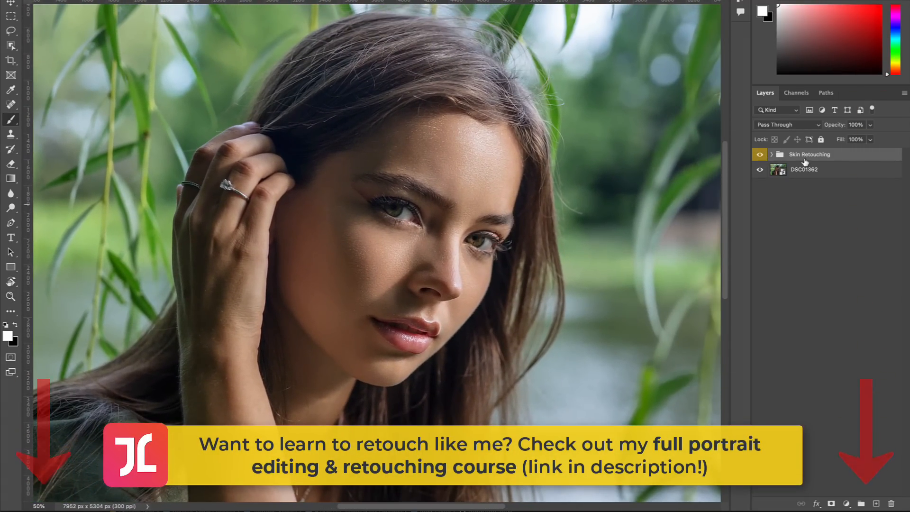
left_click(761, 155)
left_click(760, 156)
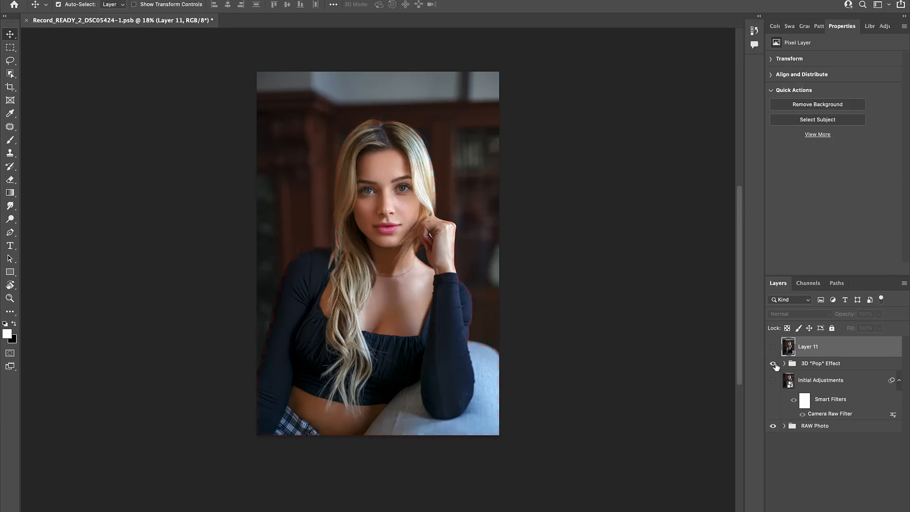
Toggle the 3D "Pop" Effect group's visibility in the portrait with the blonde model to compare its effect.
left_click(774, 364)
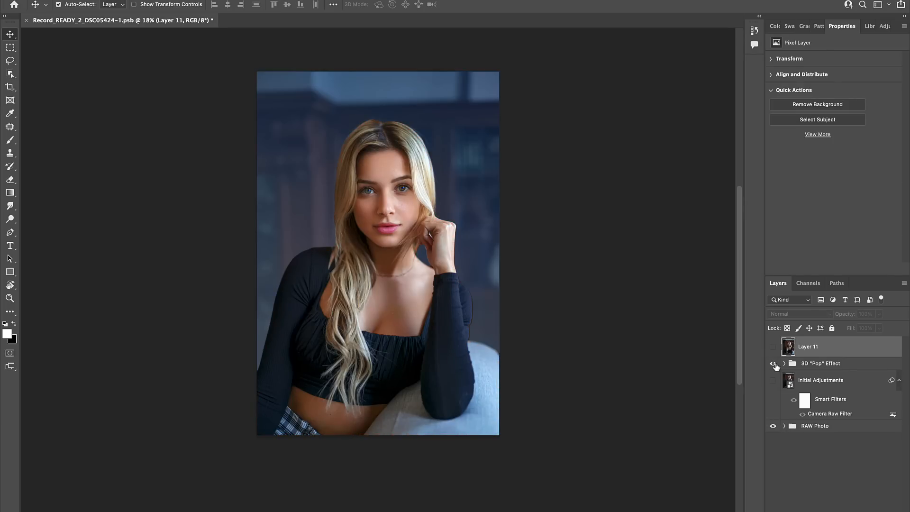
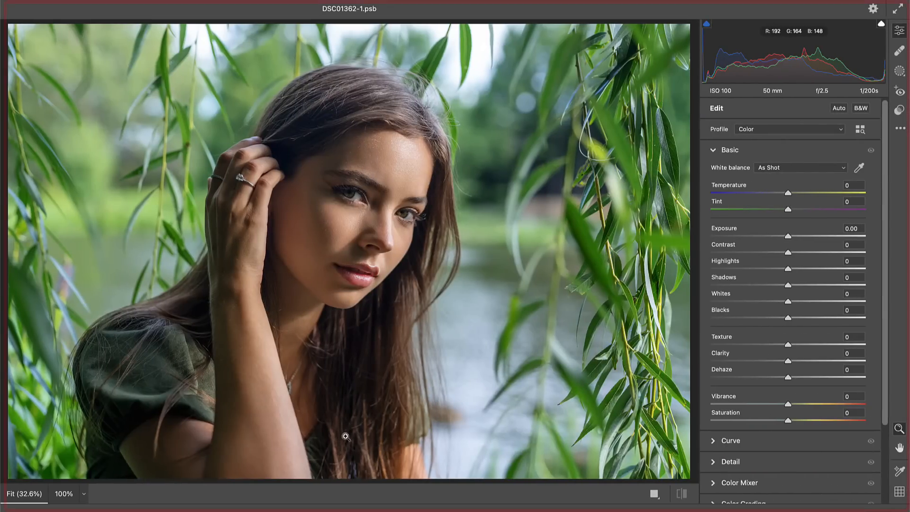
Open the Calibration settings, try shifting the Red and Green Primary Hue, and reset them to 0.
scroll(735, 490, "down", 5)
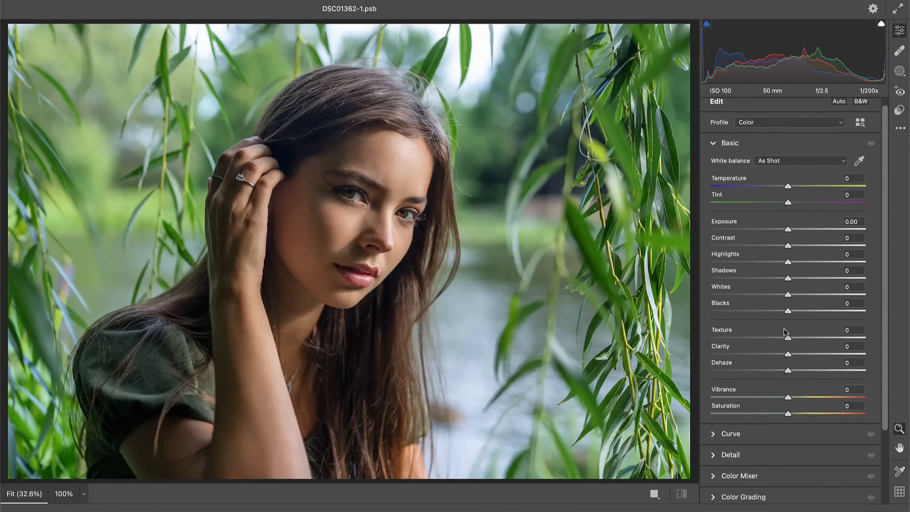
left_click(735, 490)
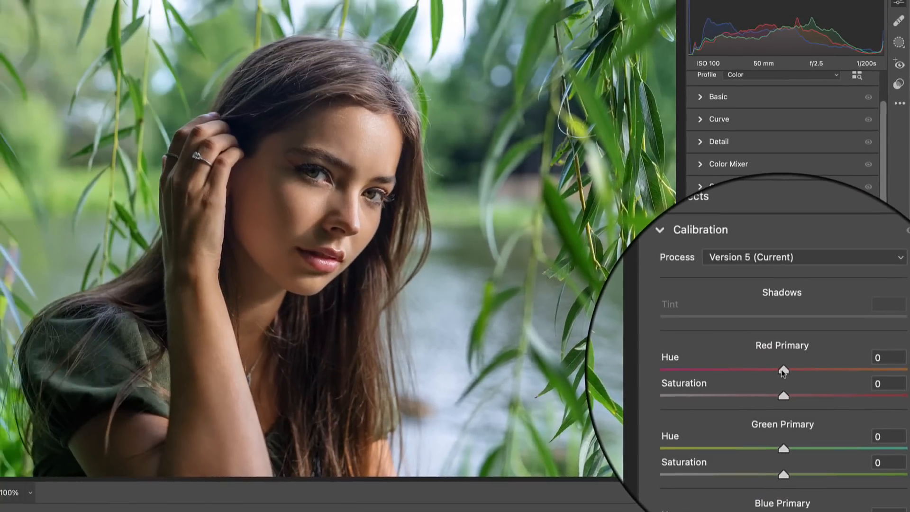
left_click_drag(664, 238, 558, 241)
left_click_drag(739, 382, 838, 380)
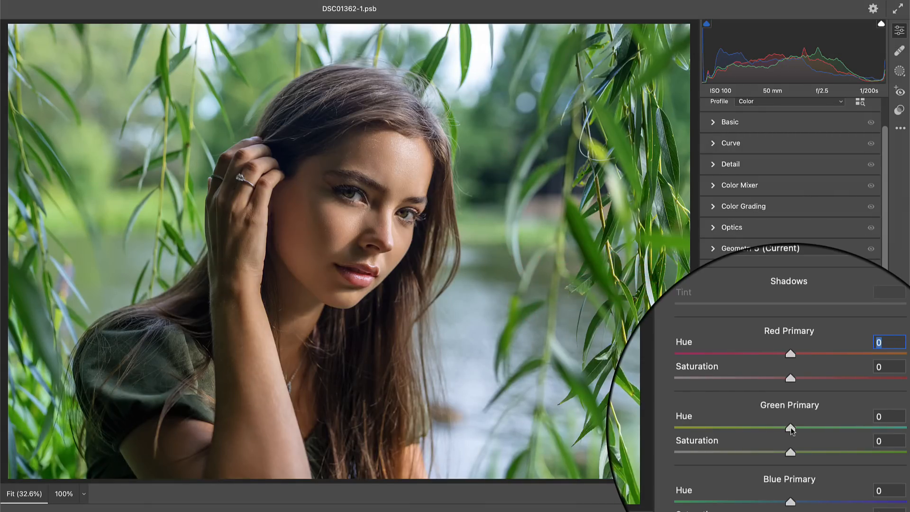
left_click_drag(791, 428, 838, 429)
double_click(839, 428)
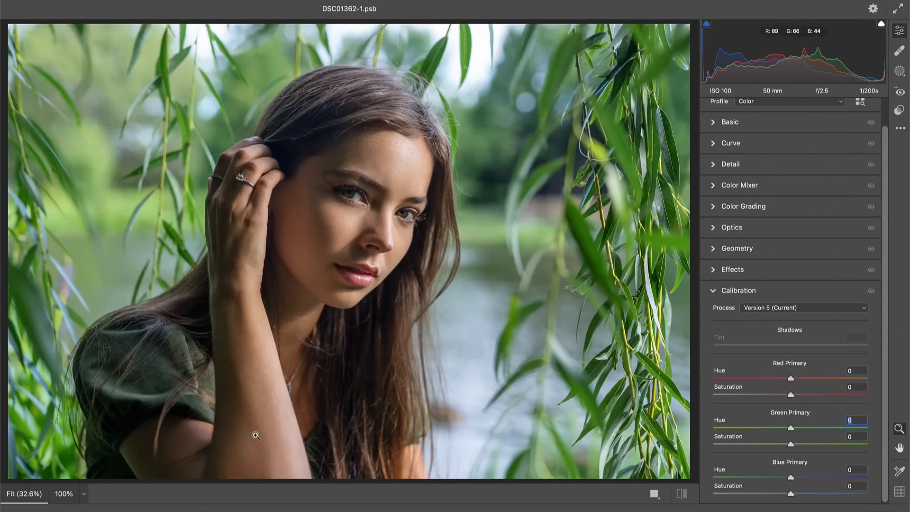
In Calibration, set the Green Primary Hue to +23 and the Red Primary Hue to -25.
left_click_drag(791, 428, 733, 428)
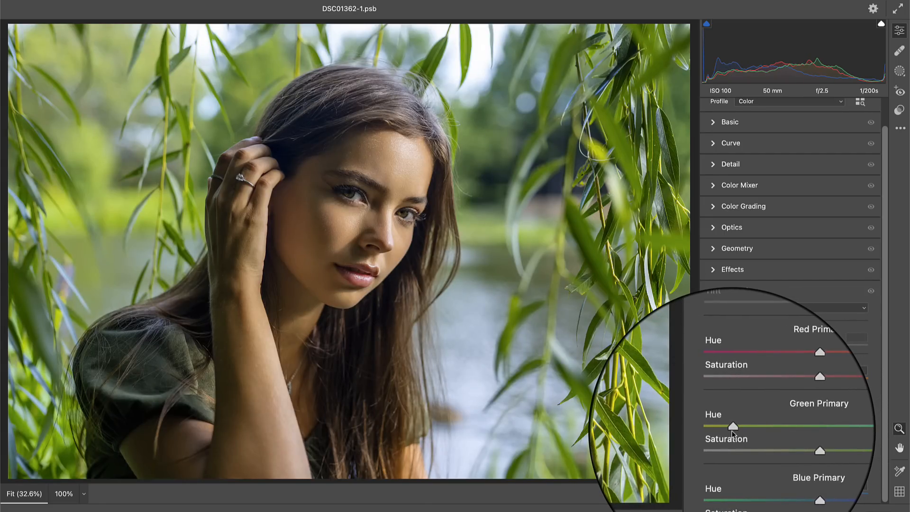
left_click_drag(733, 433, 844, 437)
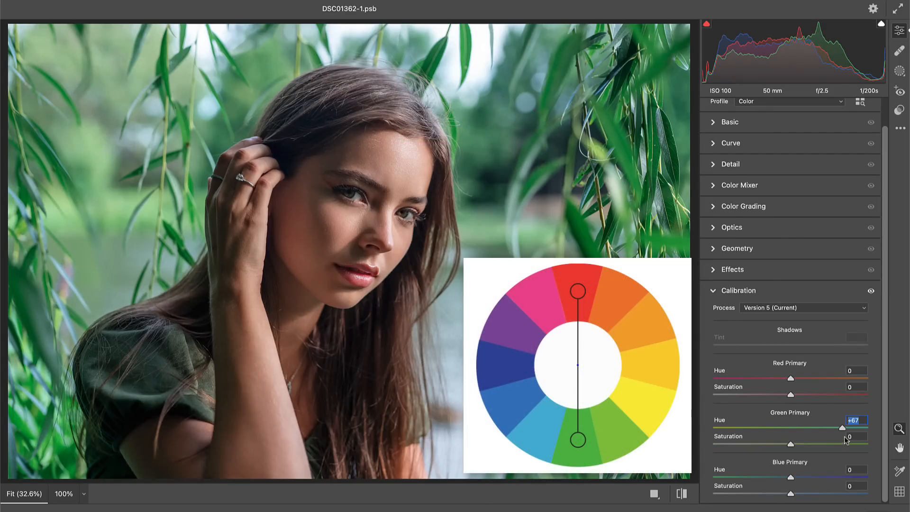
left_click_drag(843, 428, 810, 431)
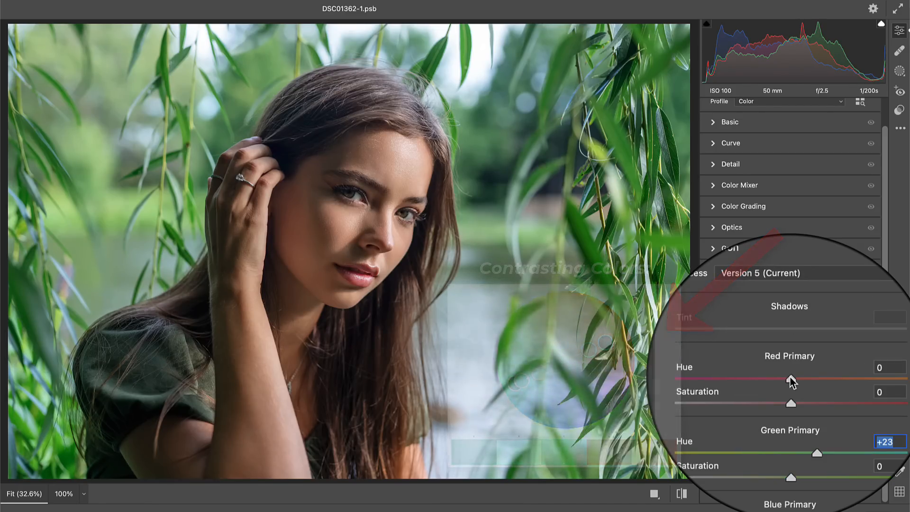
left_click_drag(791, 378, 770, 390)
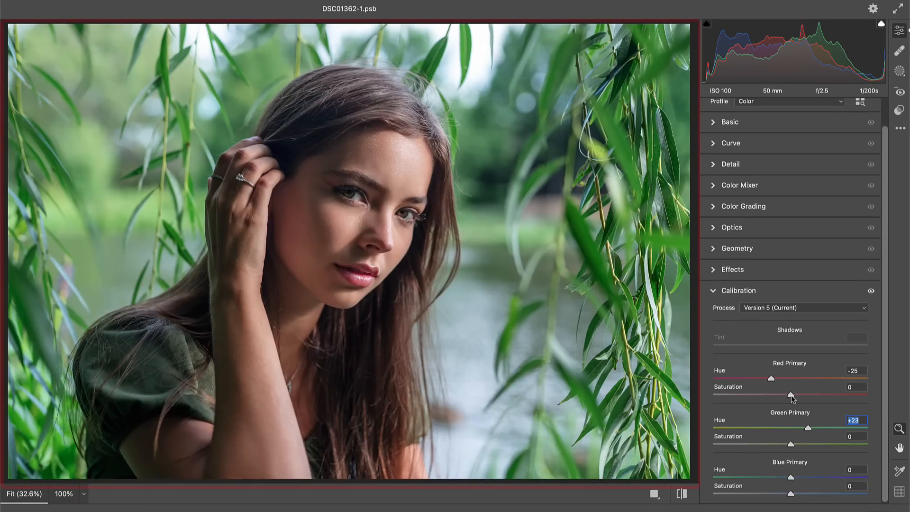
Set the white balance Tint to -8 in the Basic adjustments.
left_click_drag(661, 267, 546, 272)
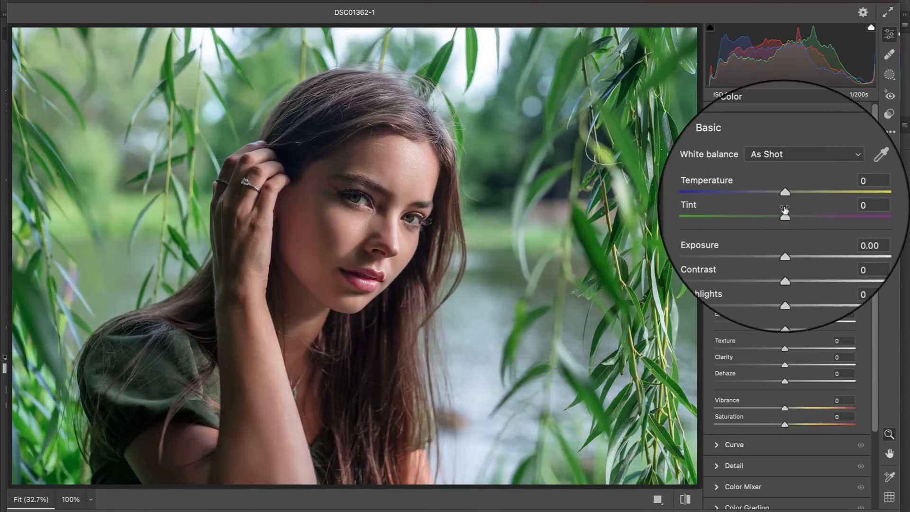
left_click_drag(785, 195, 779, 220)
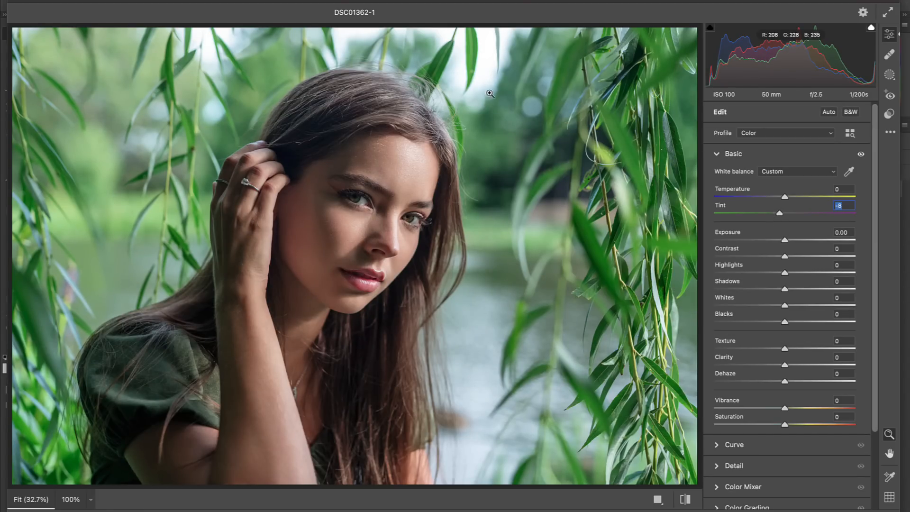
Try tinting the midtones, highlights and shadows with the Color Grading wheels and reset each one.
scroll(769, 477, "down", 5)
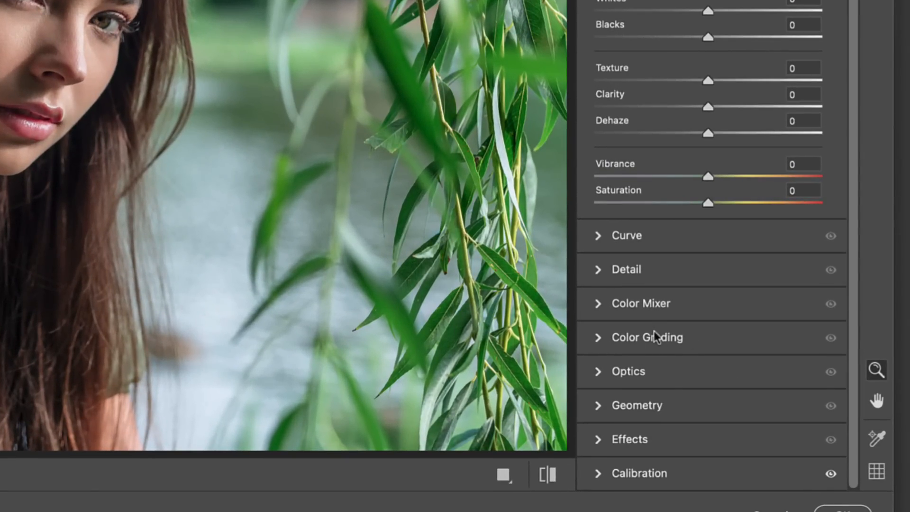
left_click(759, 415)
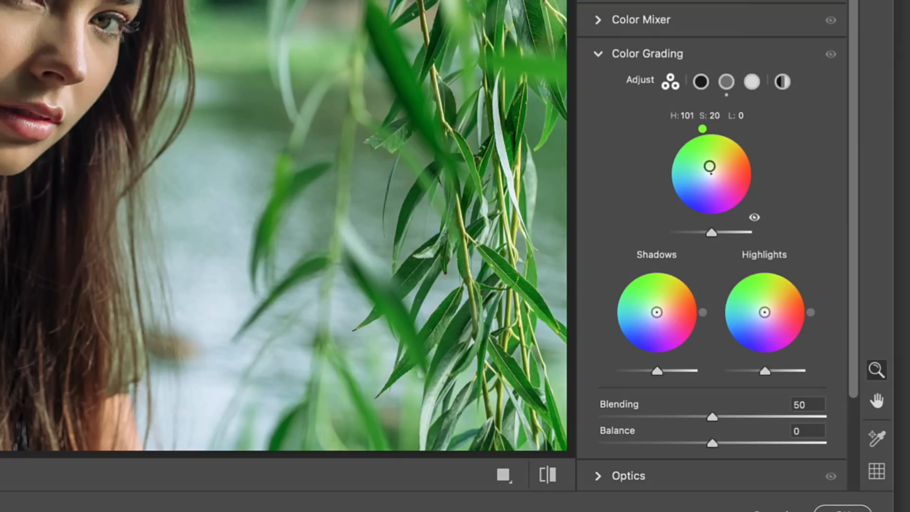
left_click_drag(710, 167, 708, 174)
double_click(710, 175)
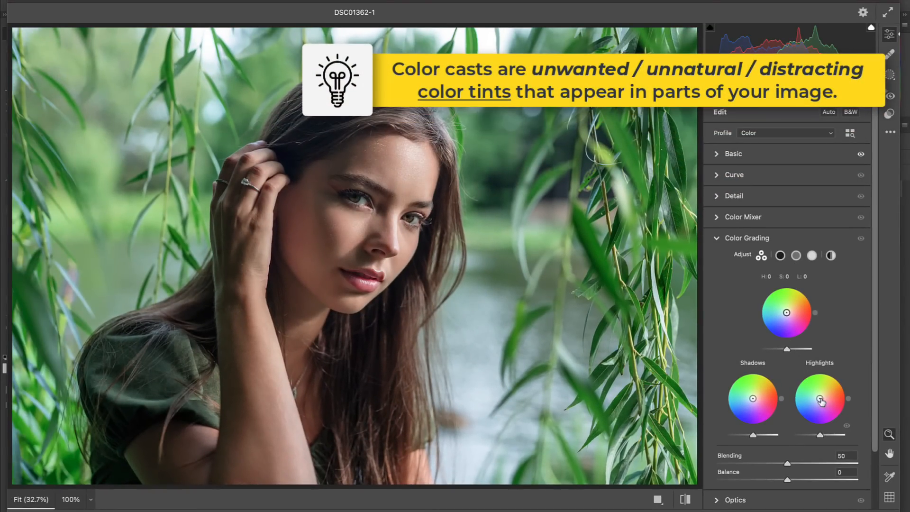
left_click_drag(821, 401, 805, 406)
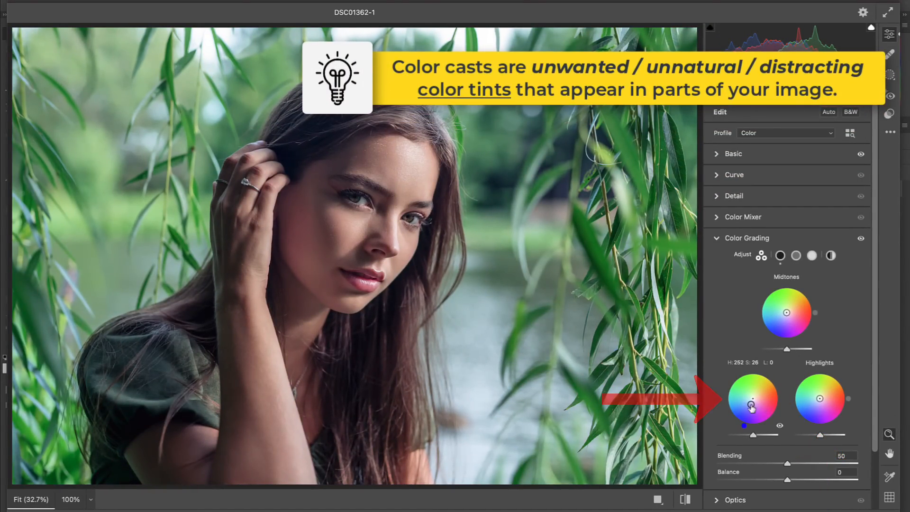
double_click(751, 406)
Tint the midtones faintly green in Color Grading with Hue 137 and Saturation 4.
left_click(797, 256)
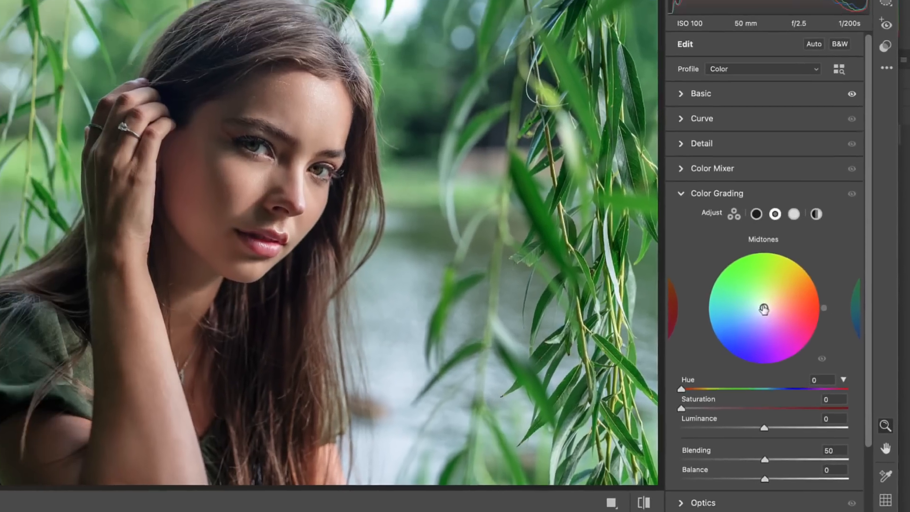
mouse_move(682, 211)
left_mouse_down()
mouse_move(683, 201)
mouse_move(668, 223)
left_mouse_up()
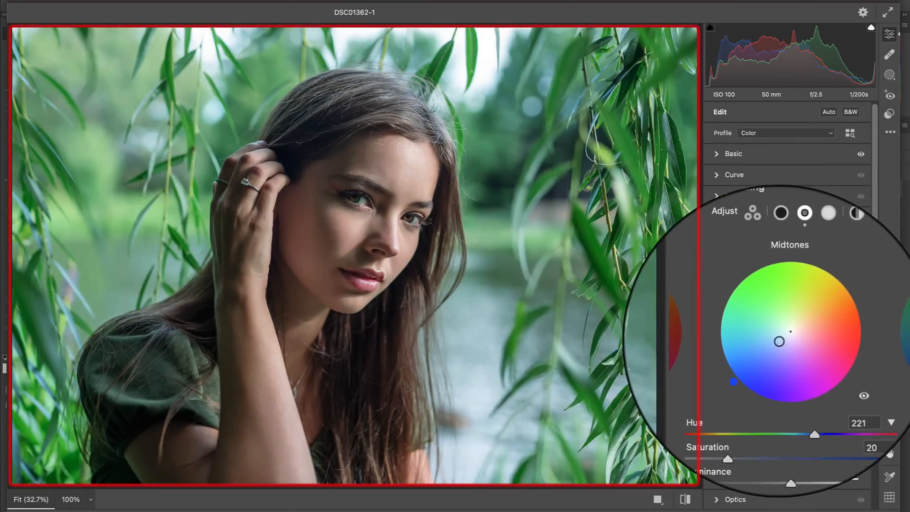
mouse_move(780, 341)
left_mouse_down()
mouse_move(791, 335)
mouse_move(785, 332)
left_mouse_up()
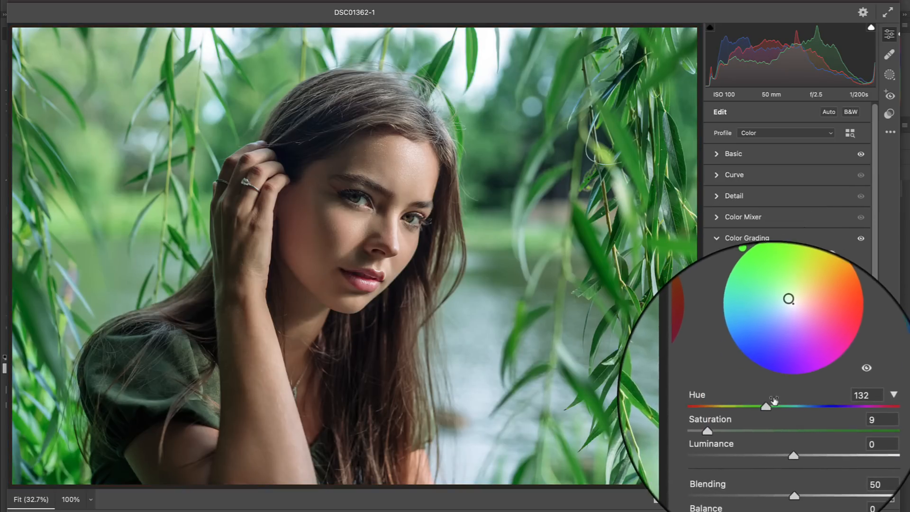
left_click_drag(768, 404, 772, 406)
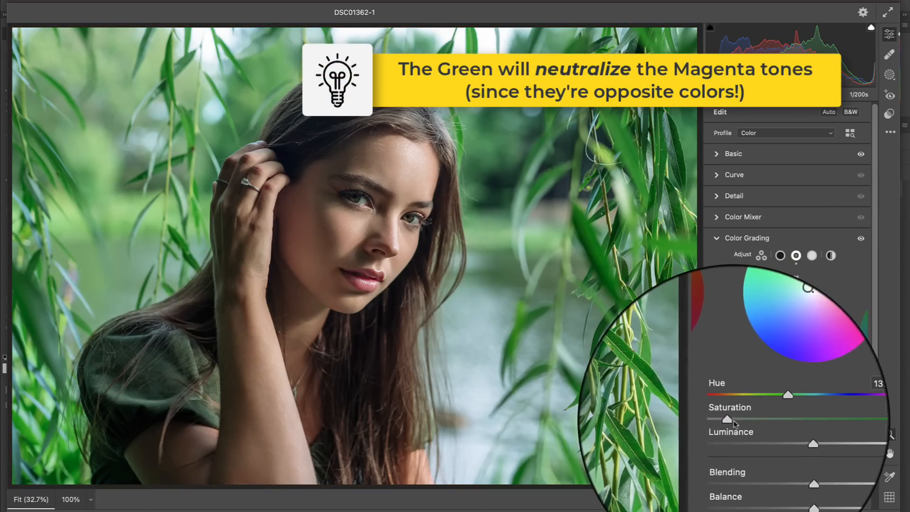
mouse_move(709, 428)
left_mouse_down()
mouse_move(744, 421)
mouse_move(724, 422)
left_mouse_up()
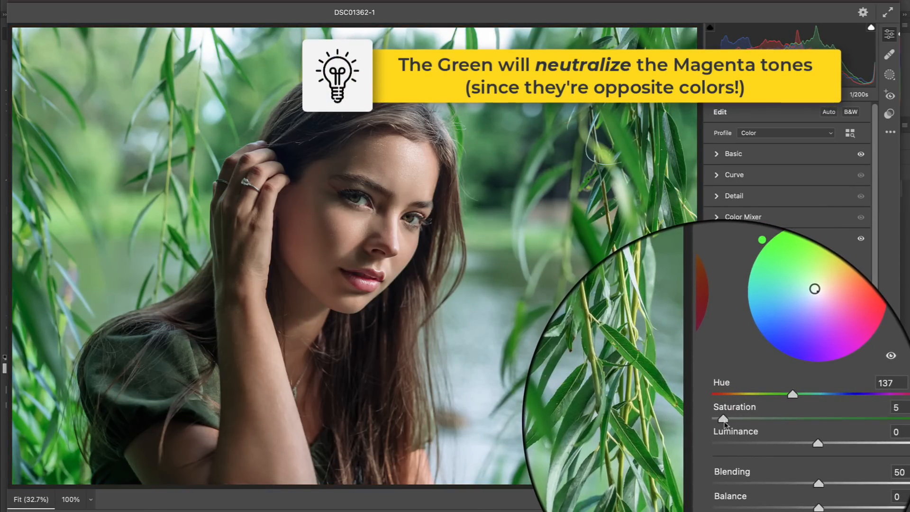
Compare the portrait with Color Grading hidden and shown, and examine the skin tones on the face up close.
left_click(862, 238)
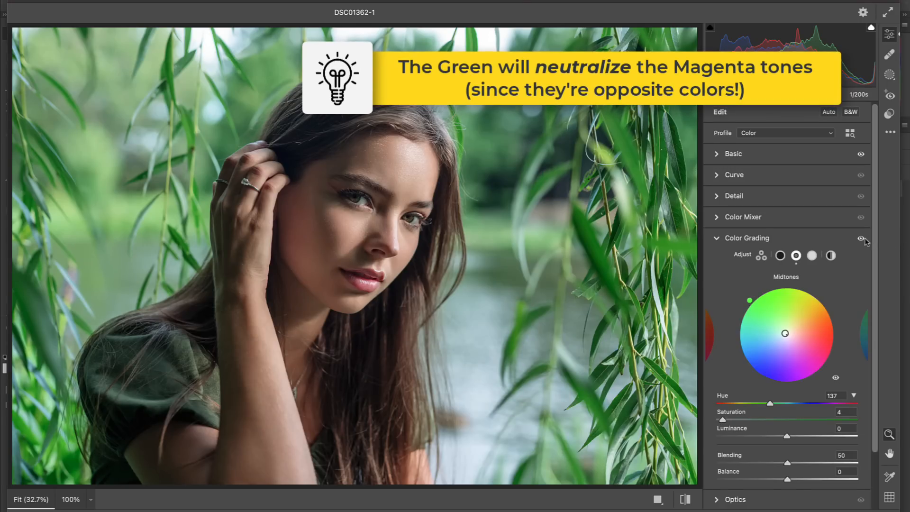
left_click(861, 239)
left_click(861, 239)
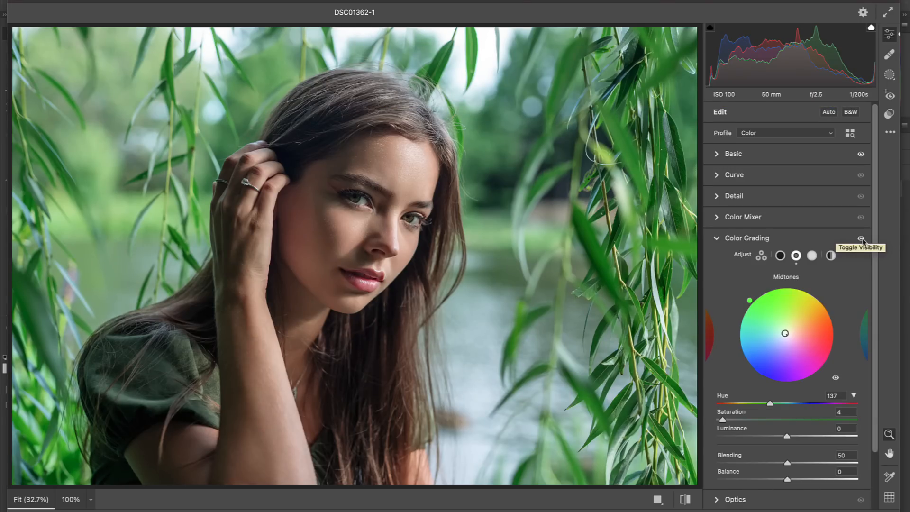
left_click(360, 228)
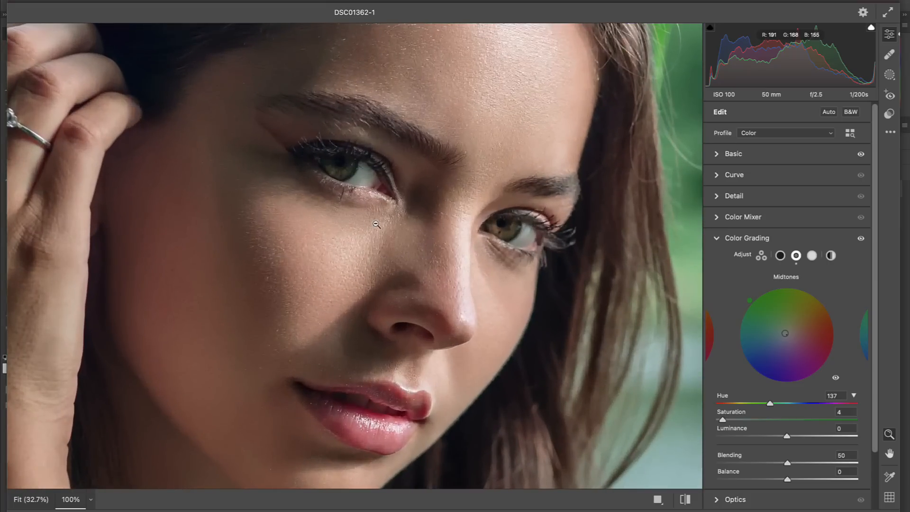
left_click(379, 225, "alt")
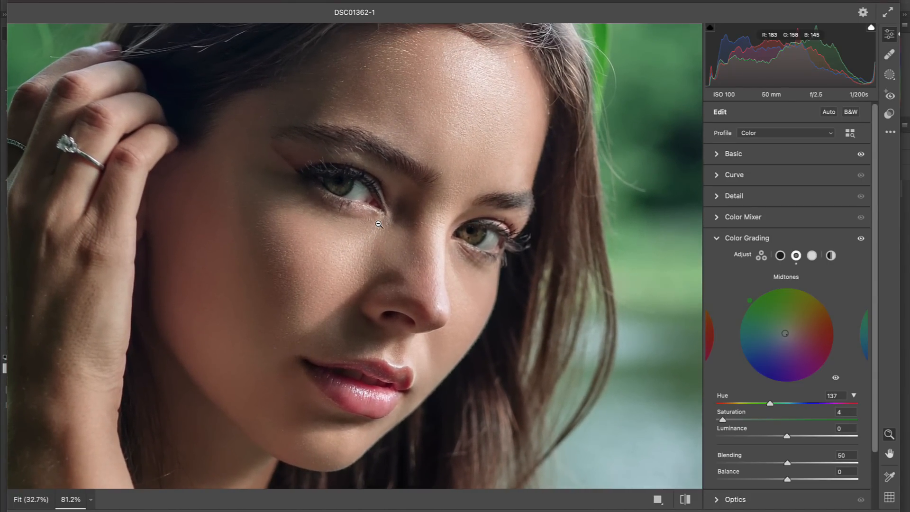
Set Shadows to +32, Blacks to -30 and Texture to +4 in the Basic adjustments.
left_click(733, 153)
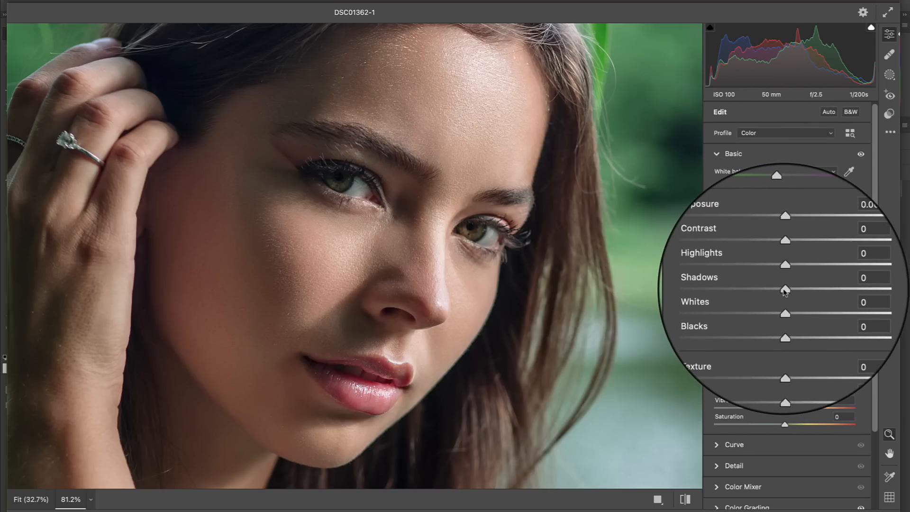
left_click_drag(786, 290, 808, 291)
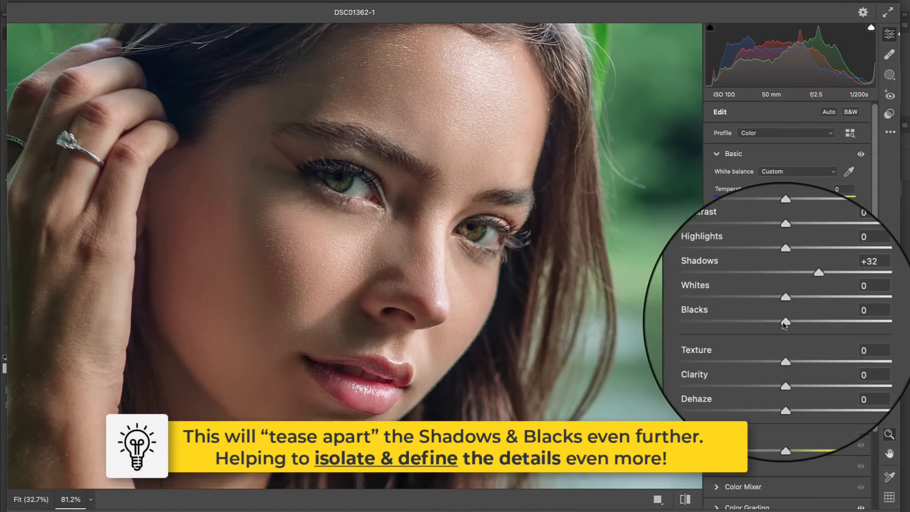
left_click_drag(785, 322, 763, 328)
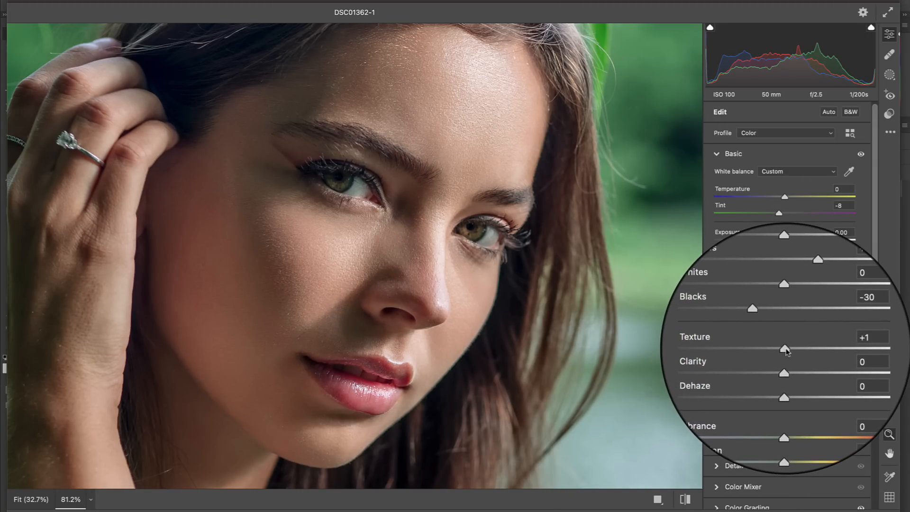
scroll(784, 352, "down", 2)
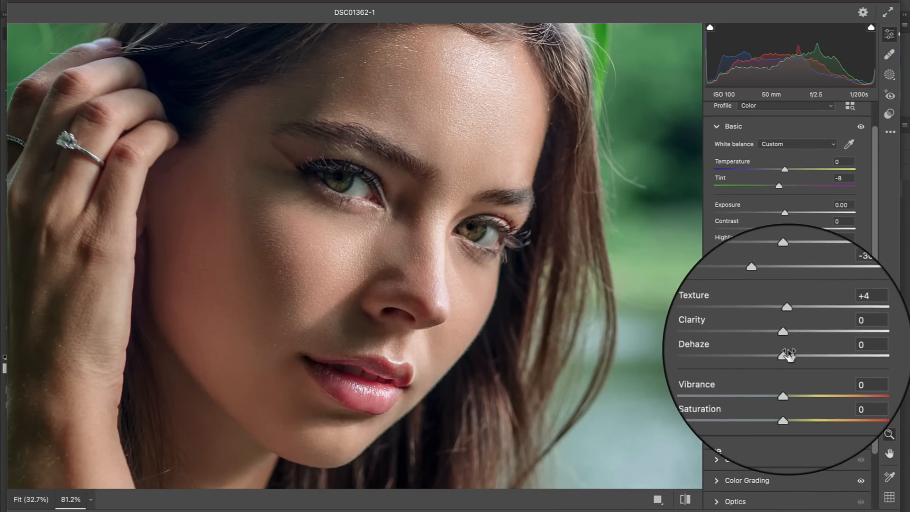
Sharpen the photo in the Detail settings with Sharpening 30 and Masking 27.
left_click(752, 435)
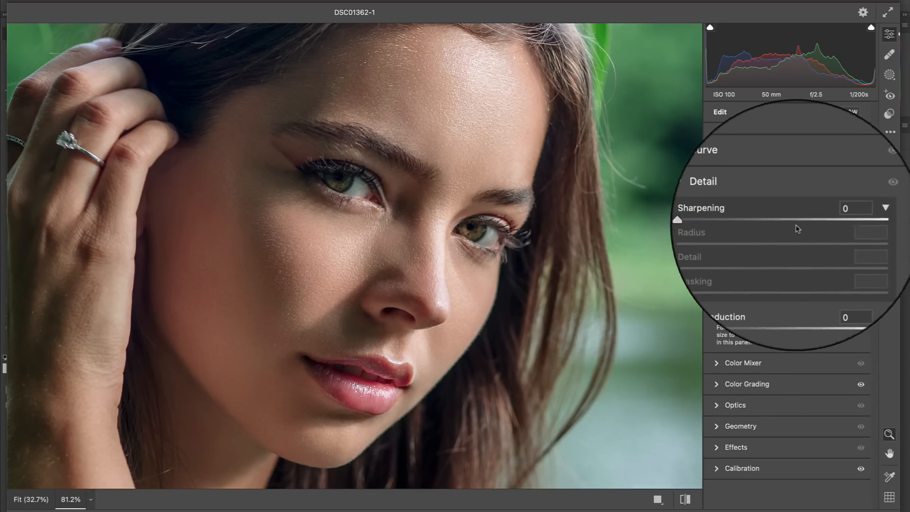
left_click_drag(717, 223, 750, 236)
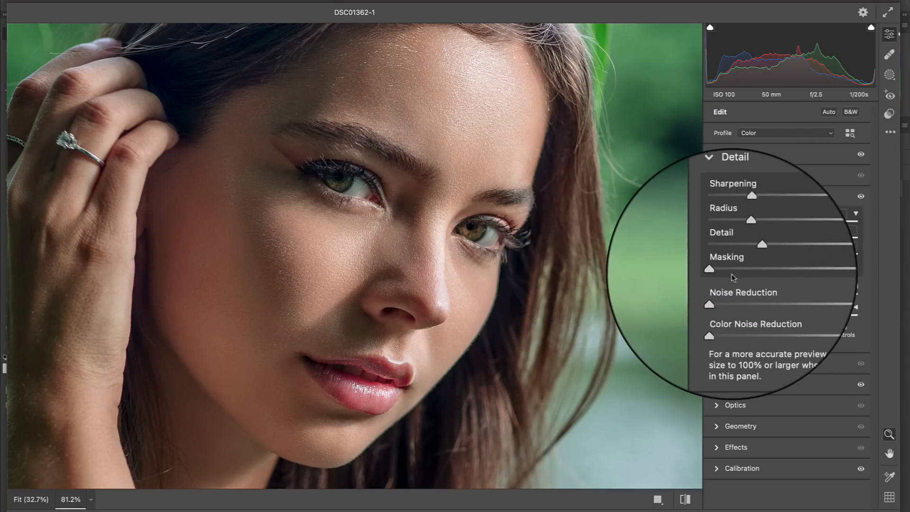
key("alt")
left_click_drag(717, 271, 754, 276)
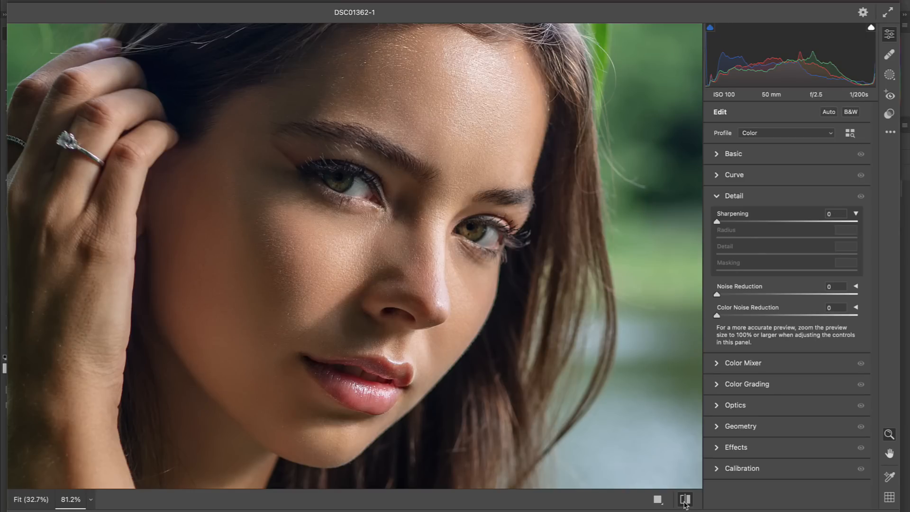
Check the before and after views, apply the Camera Raw adjustments, and compare the result with the original bottom layer.
left_click(517, 459)
left_click(685, 499)
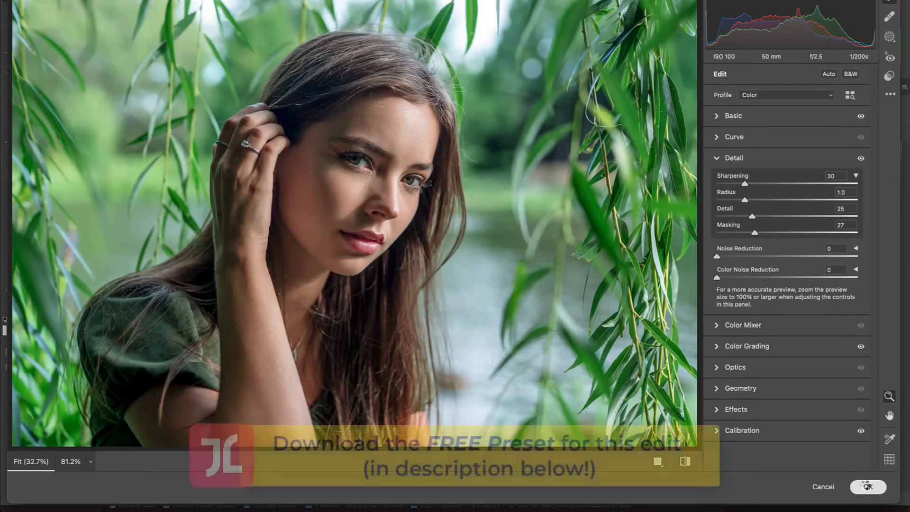
left_click(868, 487)
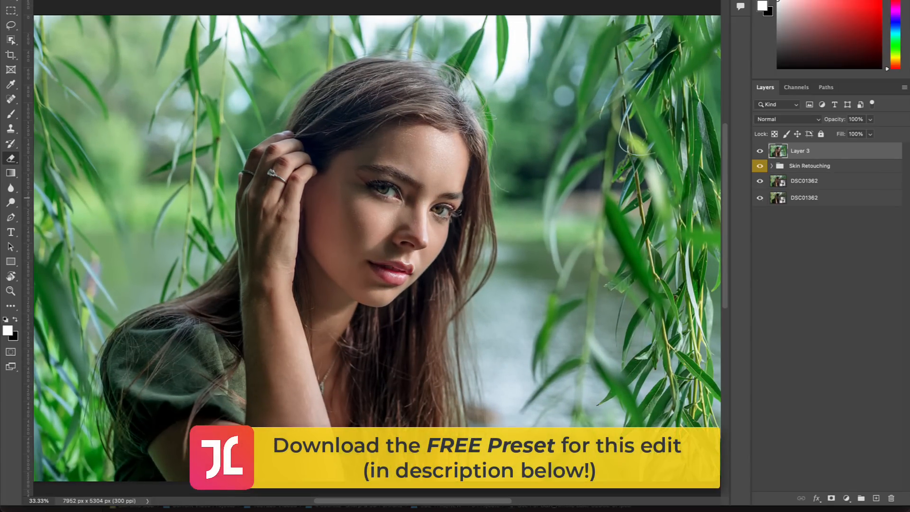
left_click(760, 201, "alt")
left_click(760, 200, "alt")
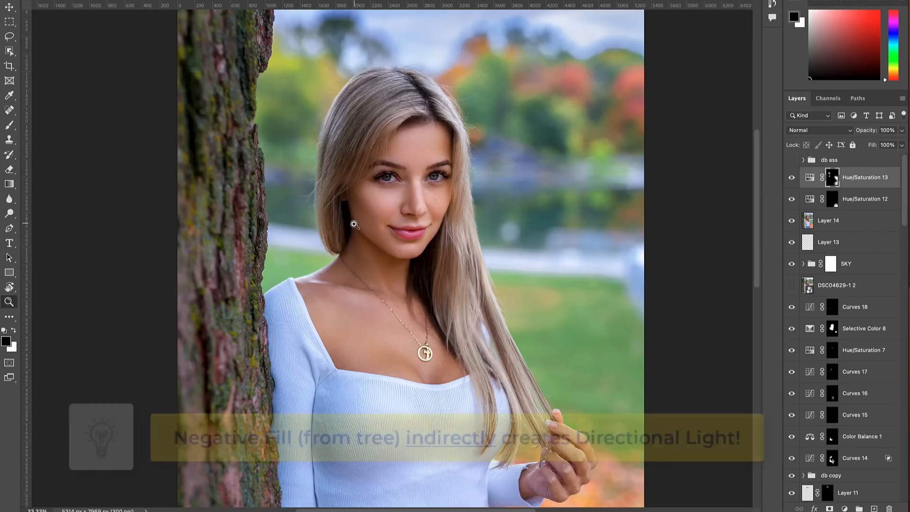
Examine the light and shadow on the blonde model's face up close.
left_click(354, 224)
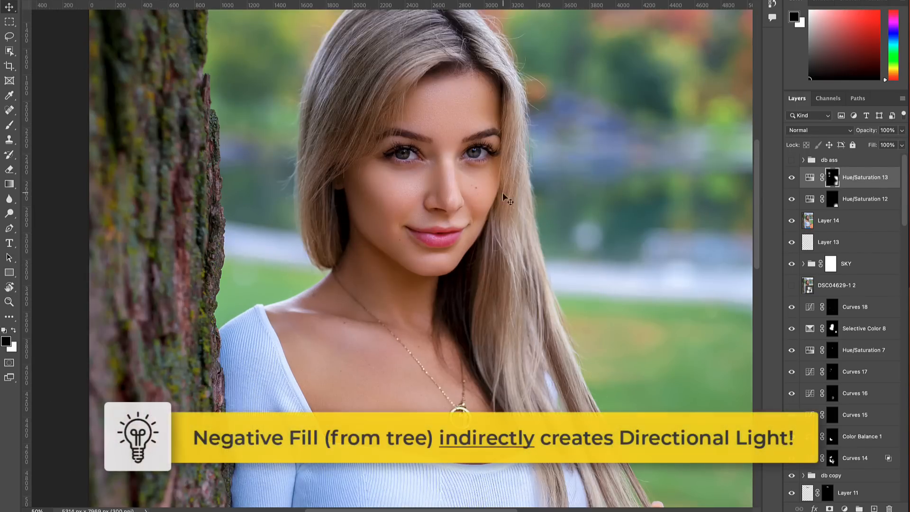
left_click_drag(567, 155, 543, 191)
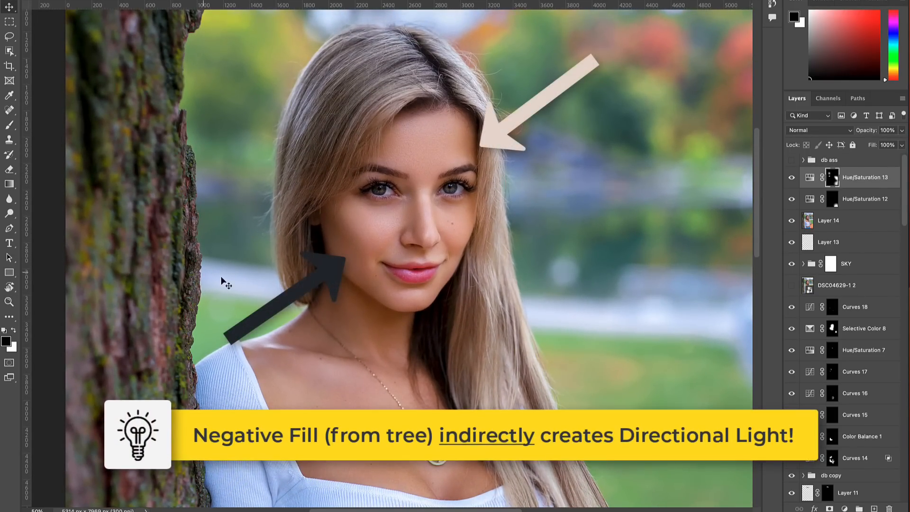